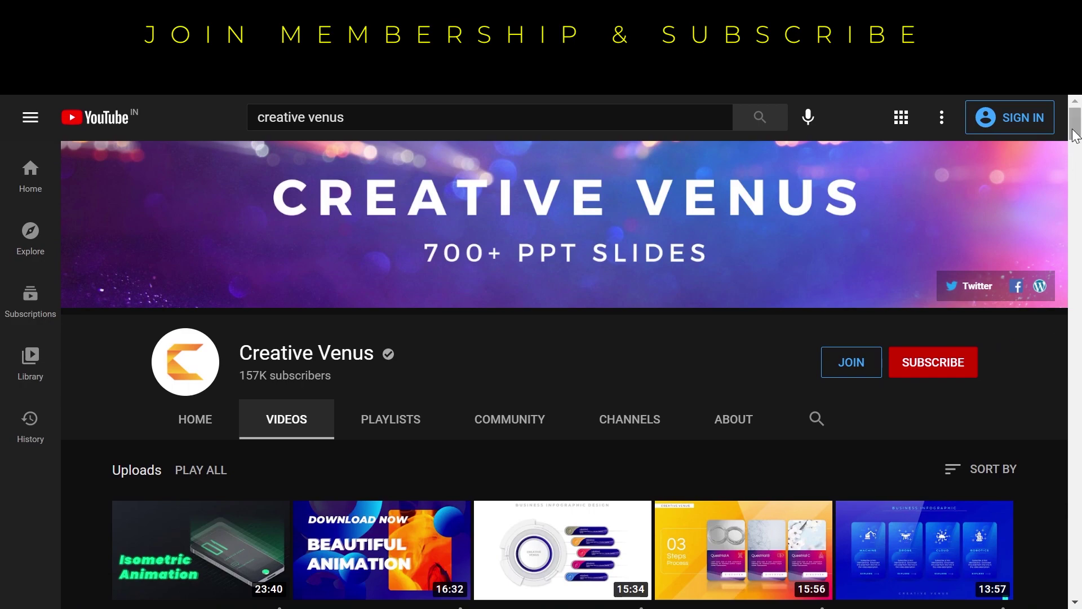
Step: Scroll down through the list of Creative Venus uploads on the channel's Videos page
left_click(1075, 151)
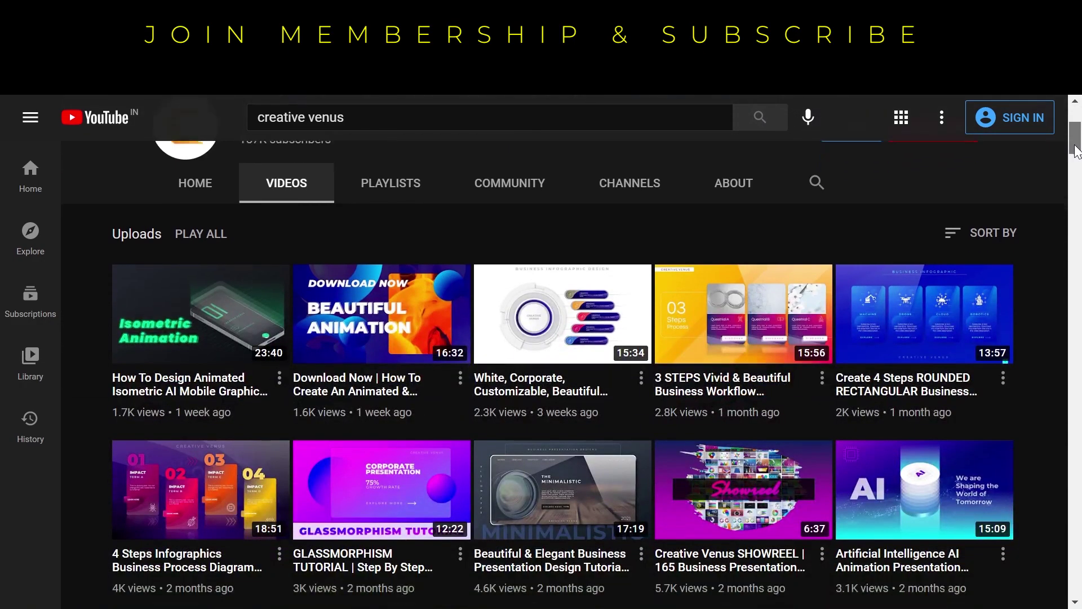
left_click_drag(1075, 151, 1076, 342)
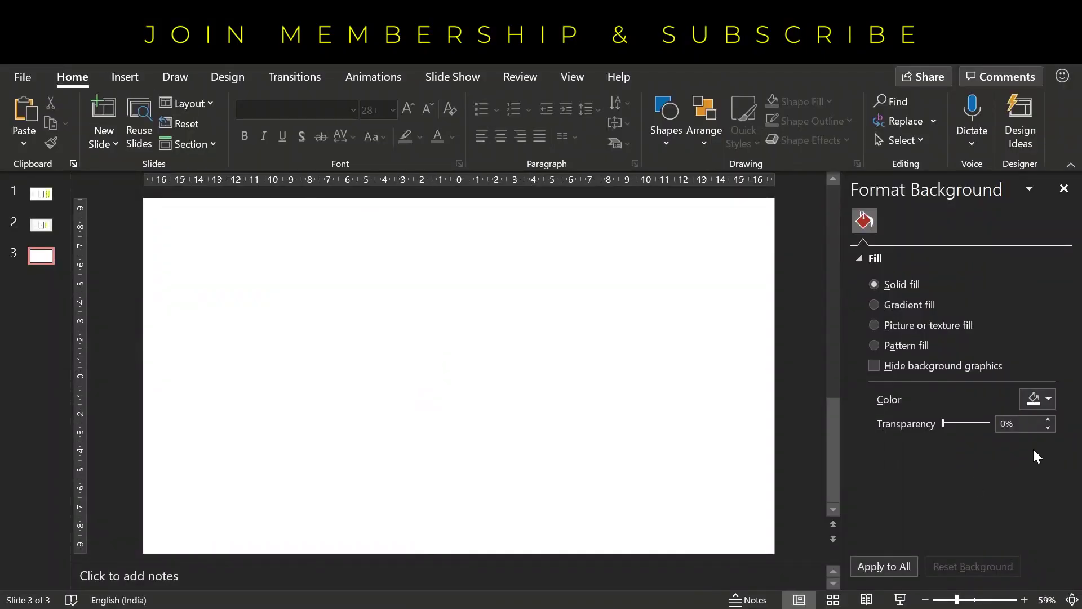
Step: Make the slide background light grey and draw a large rectangle across the slide
left_click(1037, 399)
left_click(945, 333)
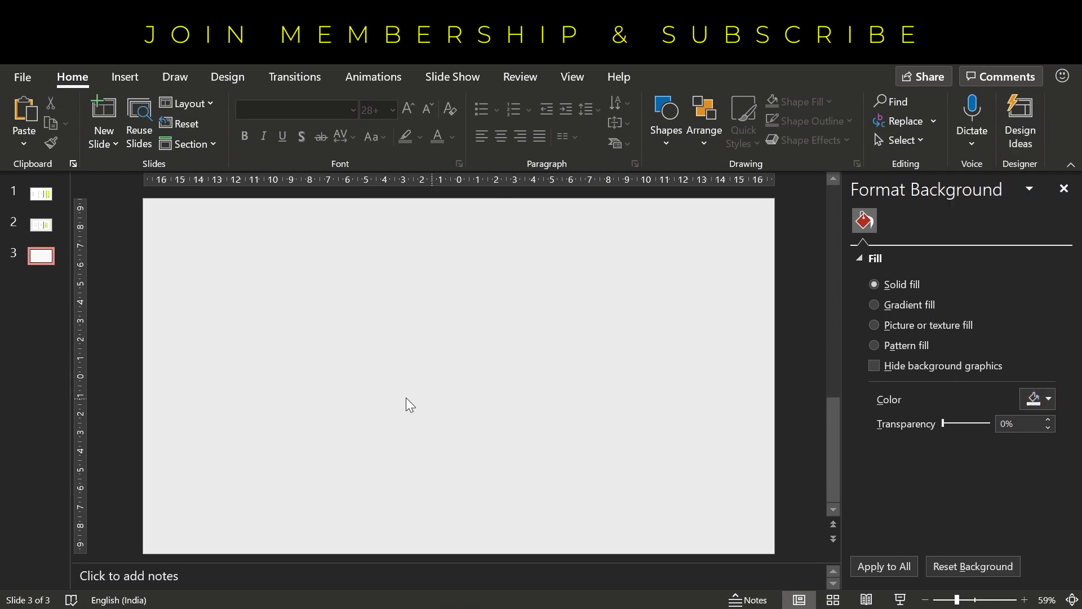
left_click(129, 76)
left_click(307, 134)
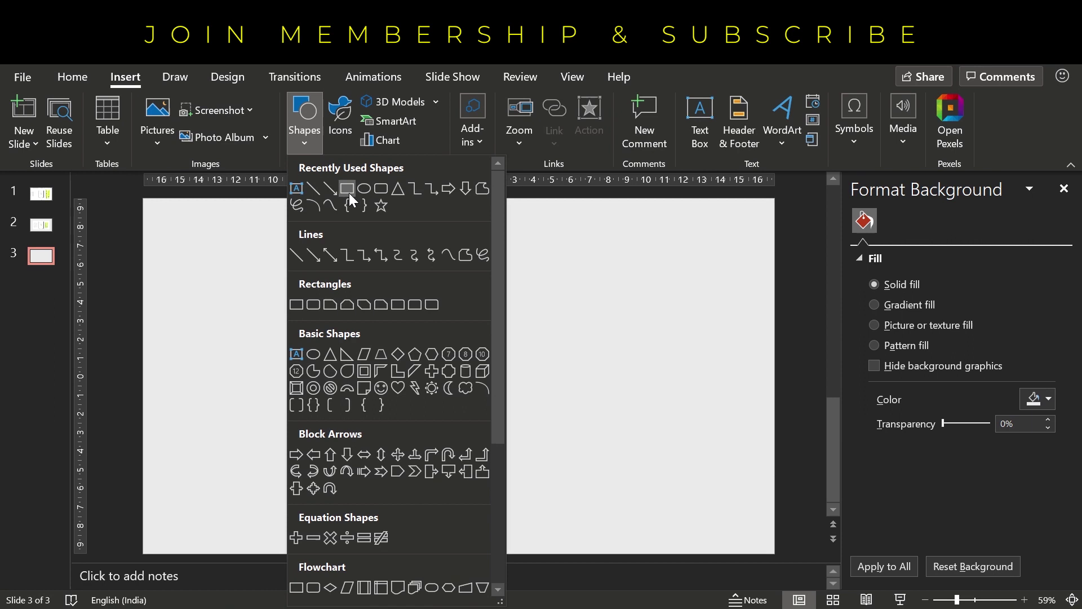
left_click(348, 189)
mouse_move(227, 258)
left_mouse_down()
mouse_move(565, 370)
mouse_move(697, 482)
mouse_move(715, 517)
left_mouse_up()
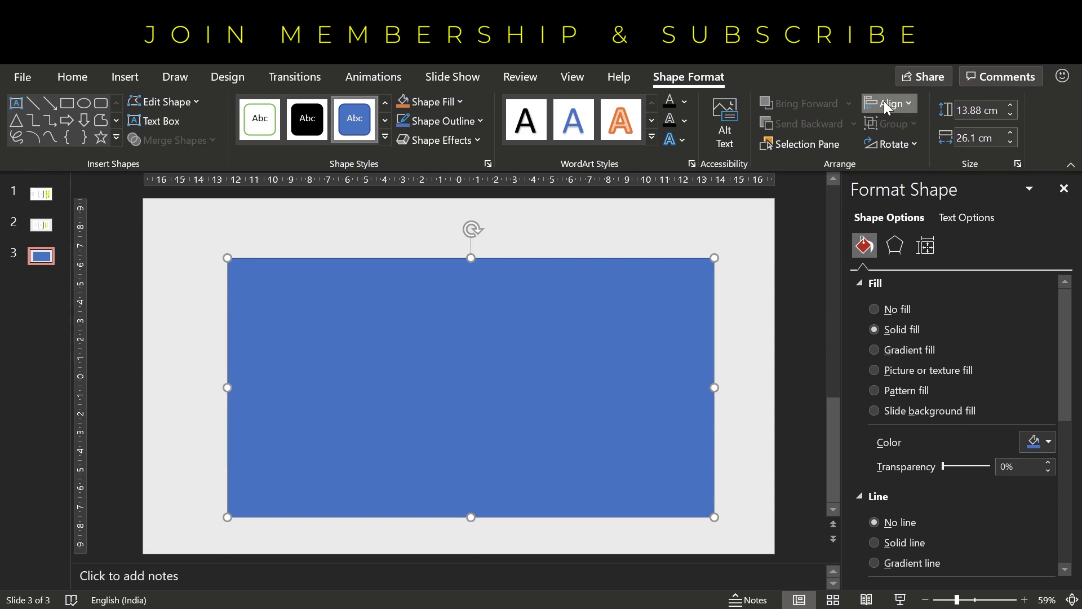
Step: Centre the rectangle on the slide, widen it to 27.93 cm, and re-centre it
left_click(884, 101)
left_click(905, 149)
left_click(902, 99)
left_click(929, 229)
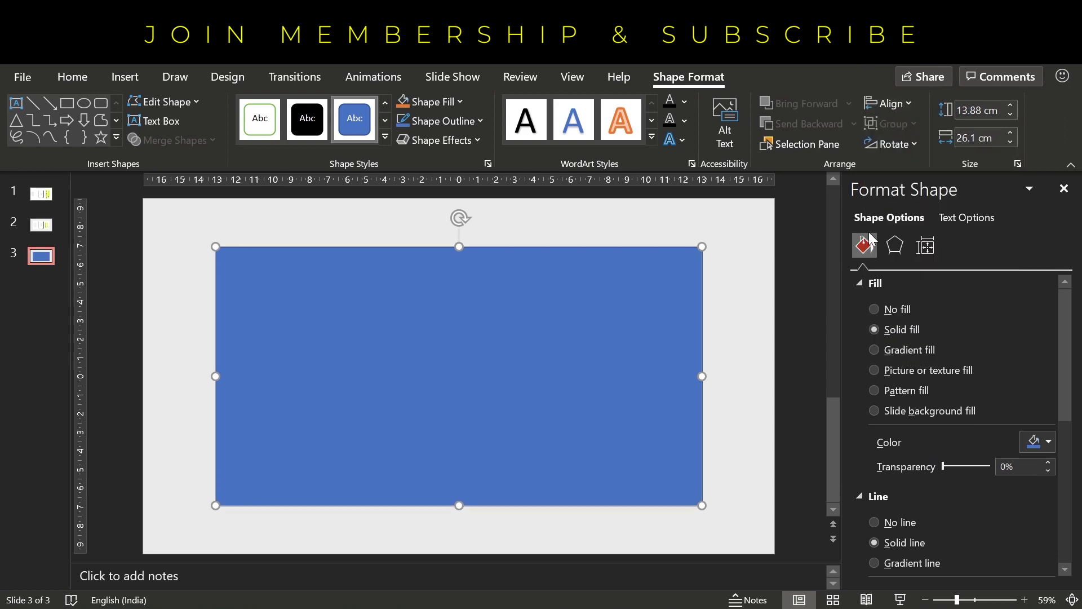
left_click_drag(706, 376, 736, 377)
left_click(900, 103)
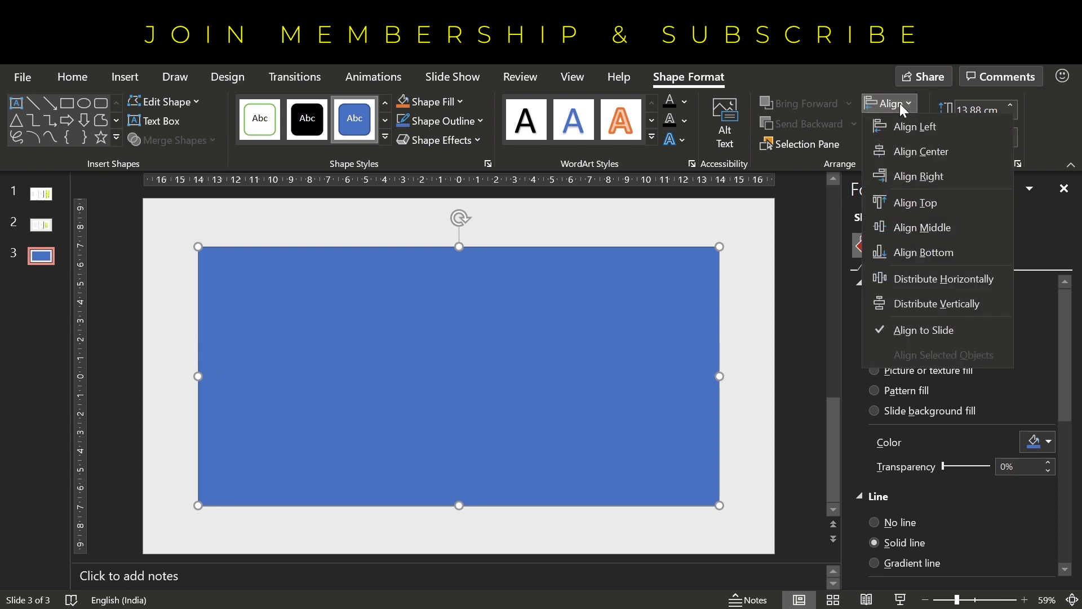
left_click(908, 225)
Step: Give the rectangle no outline and a white fill
left_click(743, 423)
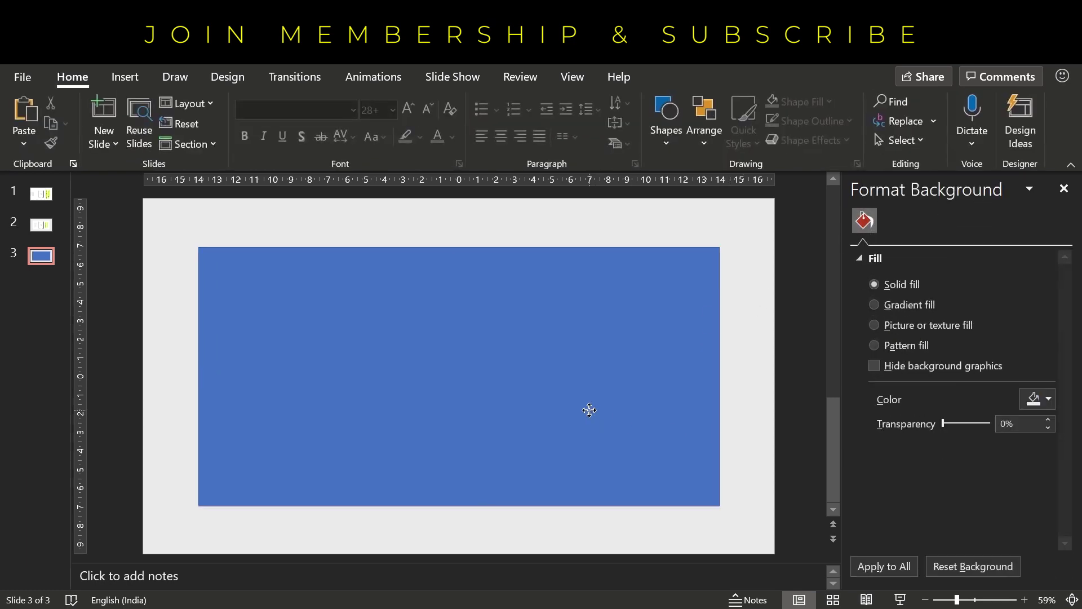
left_click(708, 436)
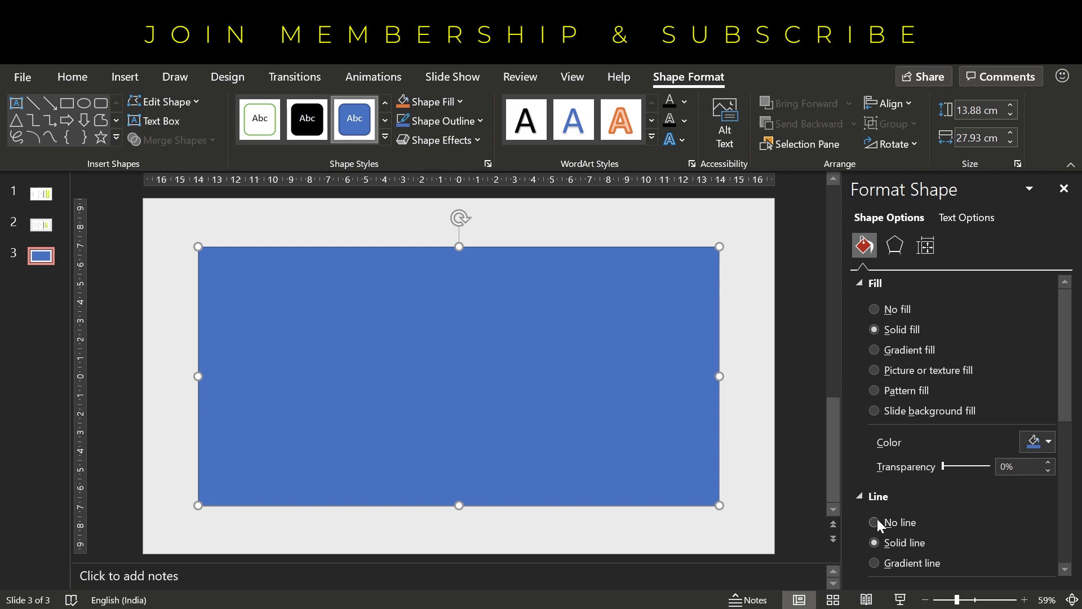
left_click(876, 522)
left_click(1047, 442)
left_click(940, 215)
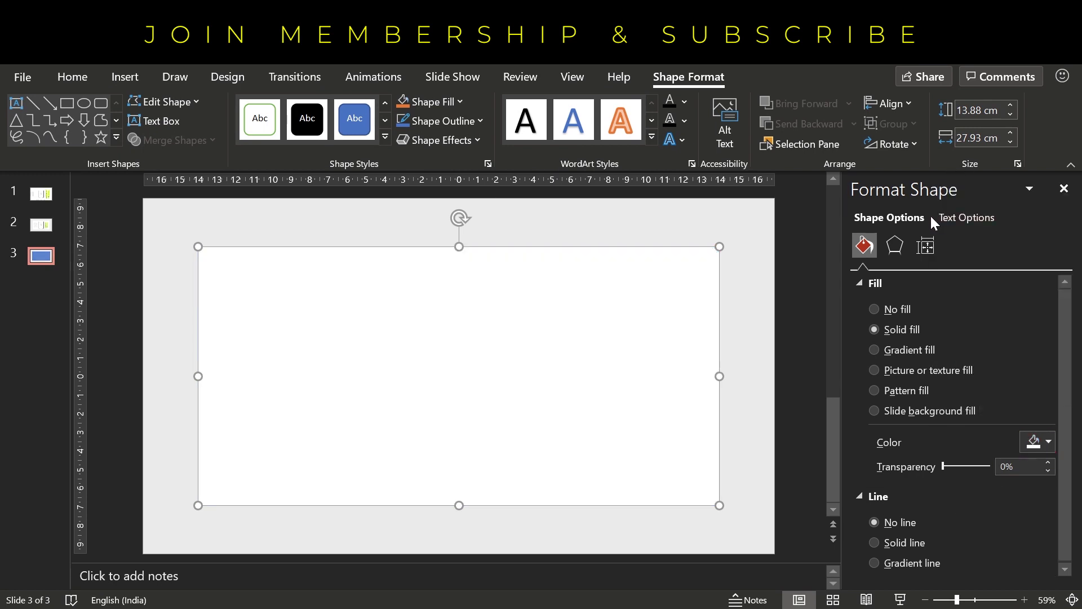
left_click(783, 351)
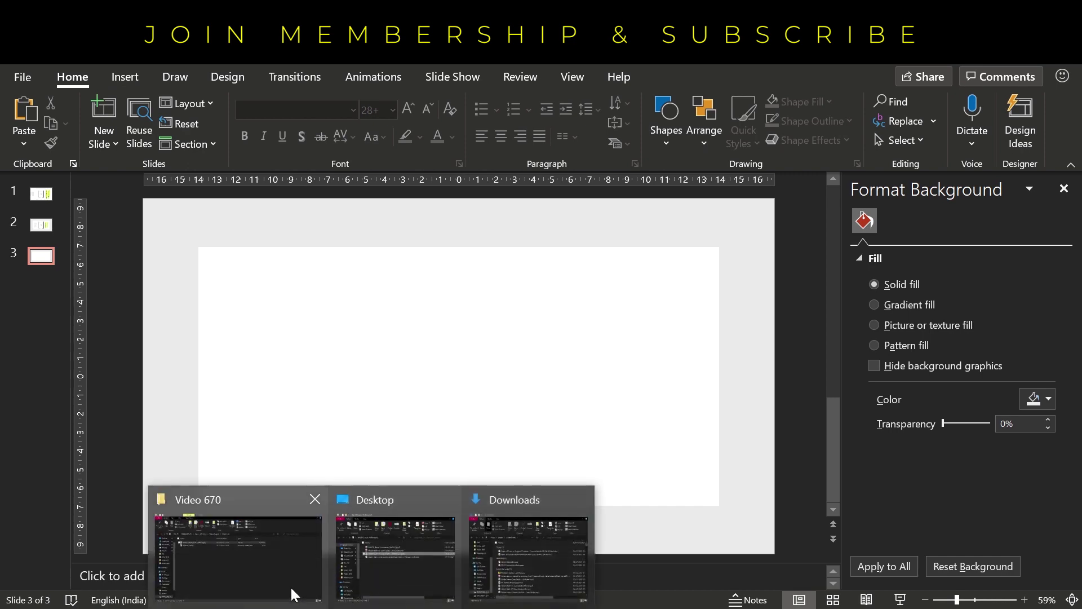
Step: Paste the pea photo from Explorer, resize it to 12.52 × 8.35 cm, and place it at the panel's right
left_click(289, 590)
key("ctrl+c")
key("alt+Tab")
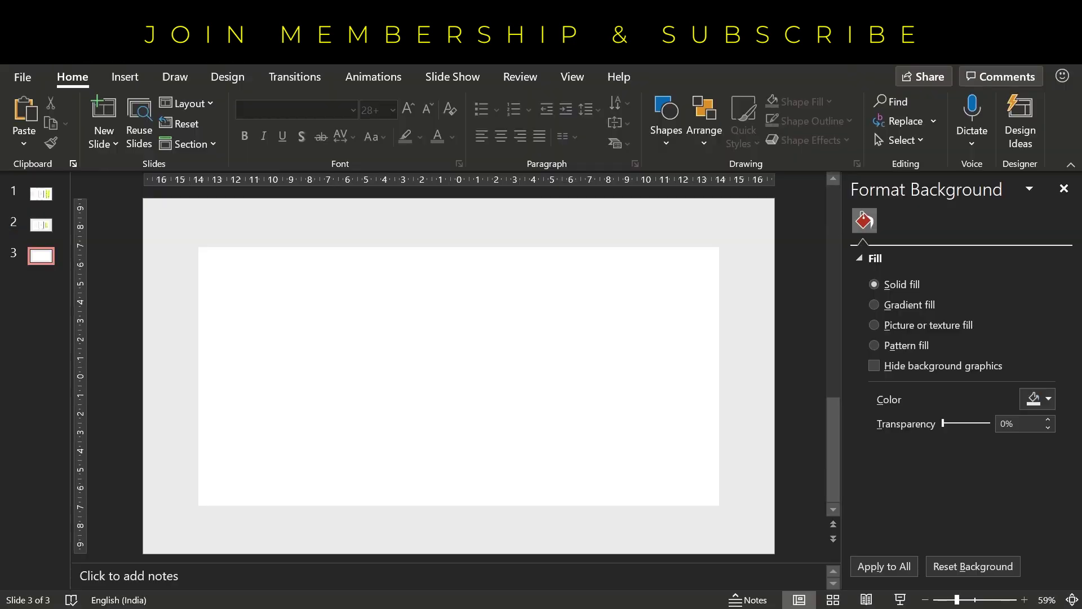
left_click(403, 417)
left_click(354, 518)
key("ctrl+v")
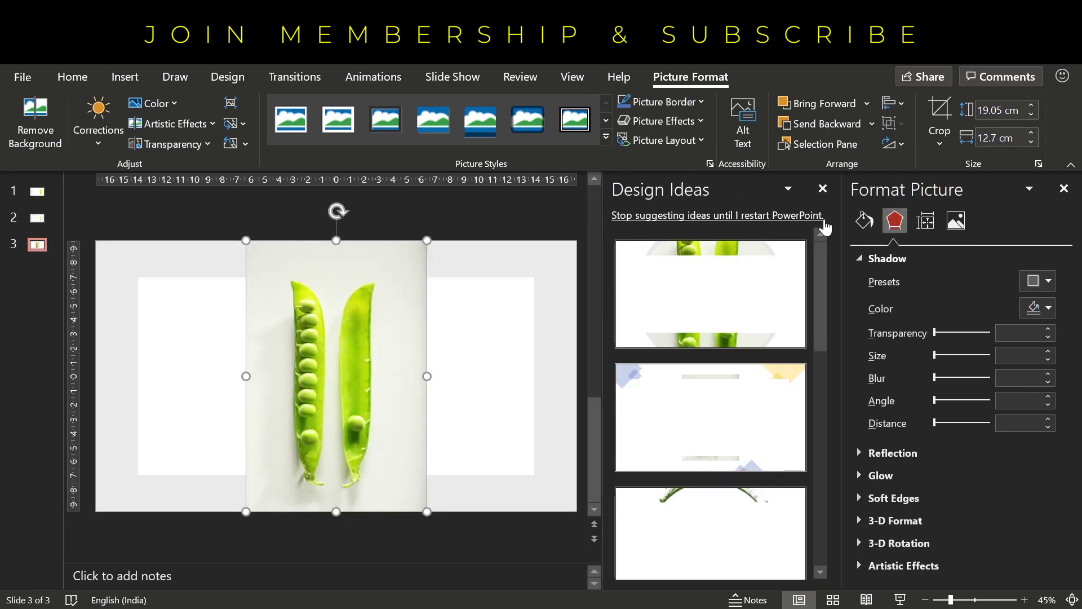
left_click(823, 188)
left_click_drag(577, 554, 496, 432)
left_click_drag(433, 323, 643, 385)
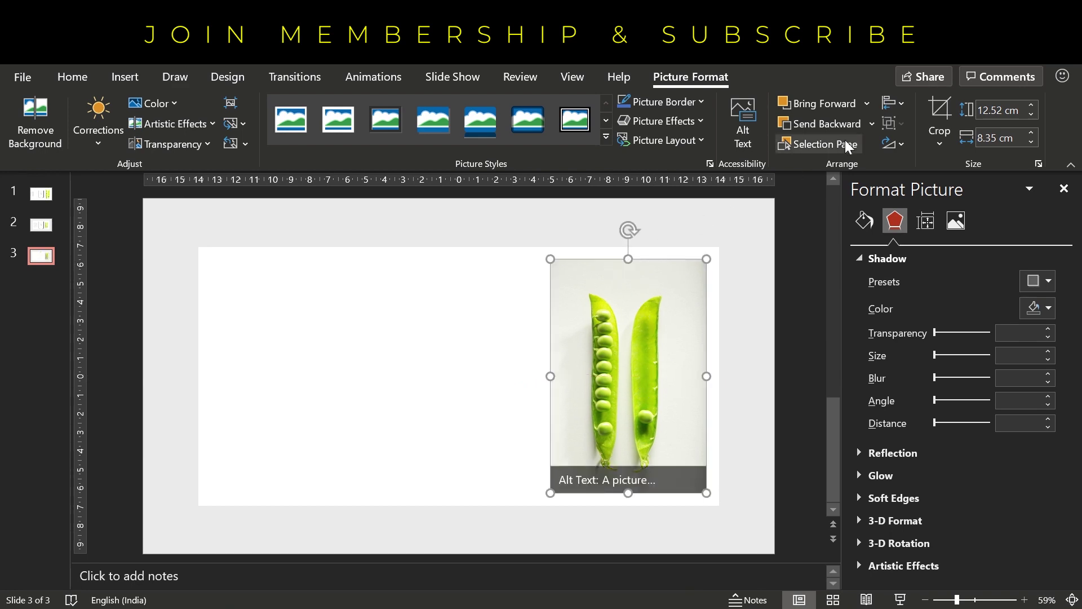
Step: Apply the Brightness +20% correction to the pea photo
left_click(97, 135)
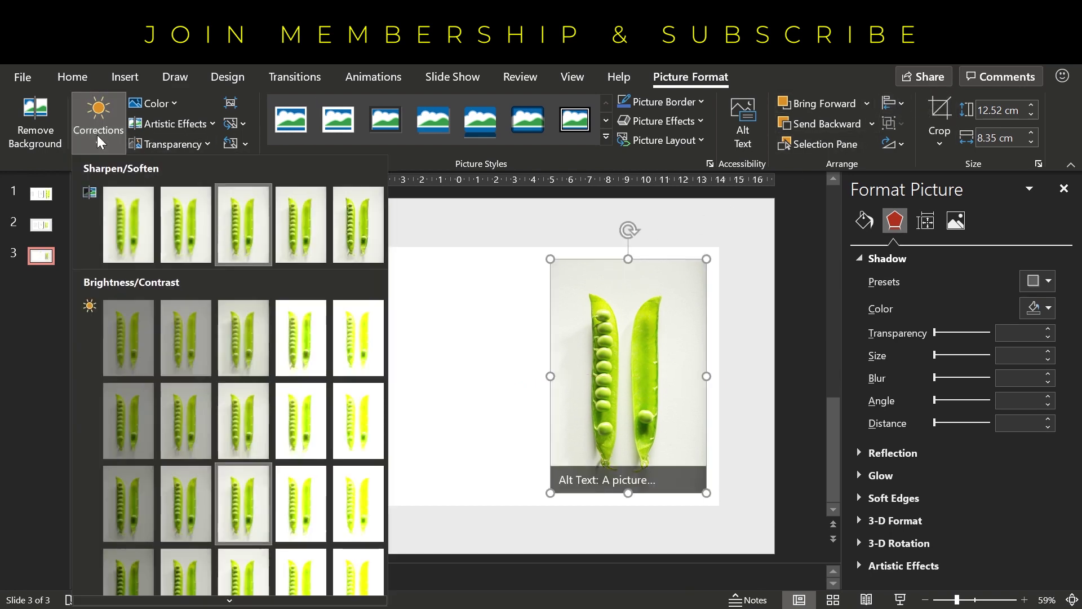
left_click(249, 579)
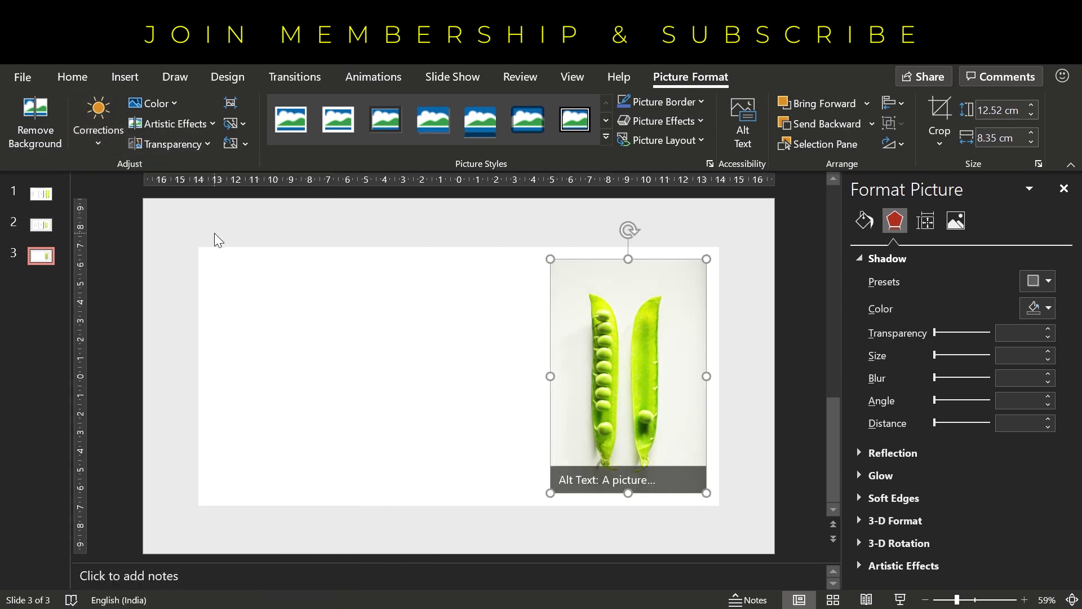
left_click(111, 150)
scroll(178, 283, "down", 3)
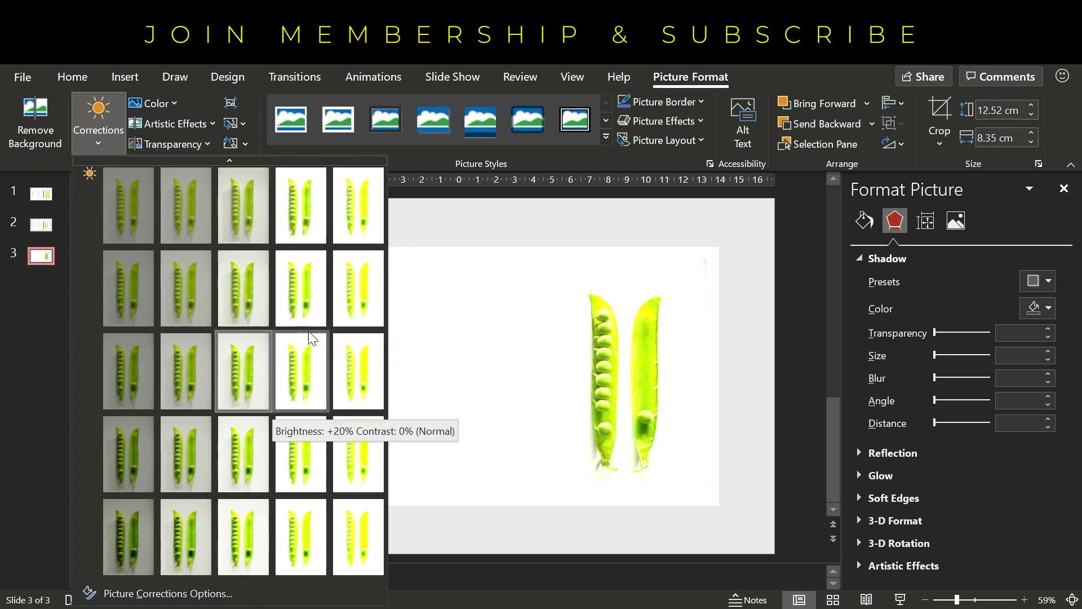
left_click(302, 301)
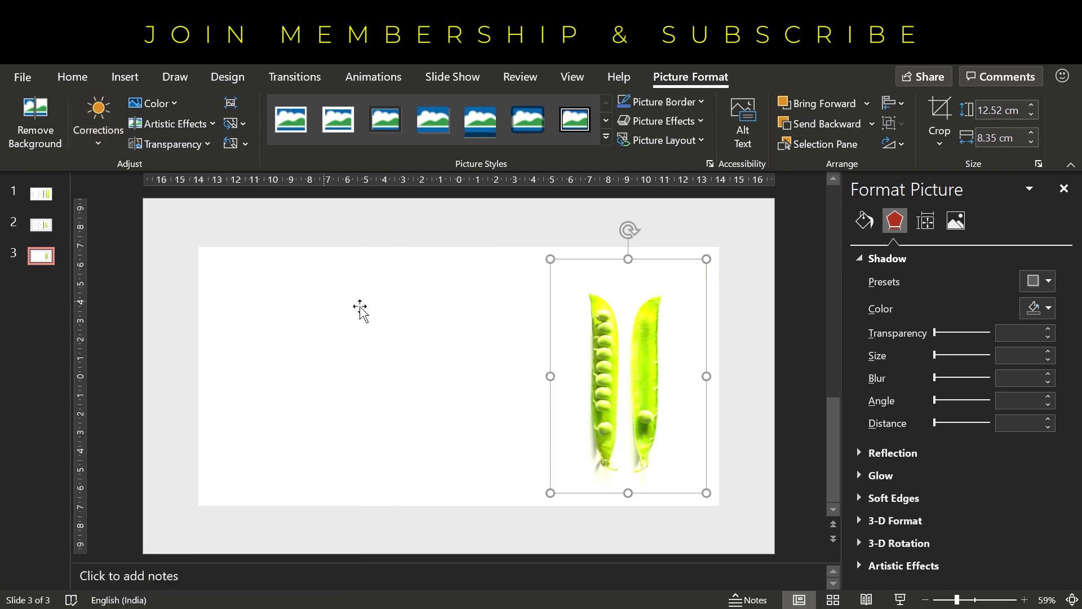
Step: Crop the pea photo on all four sides tightly around the pods
left_click(939, 112)
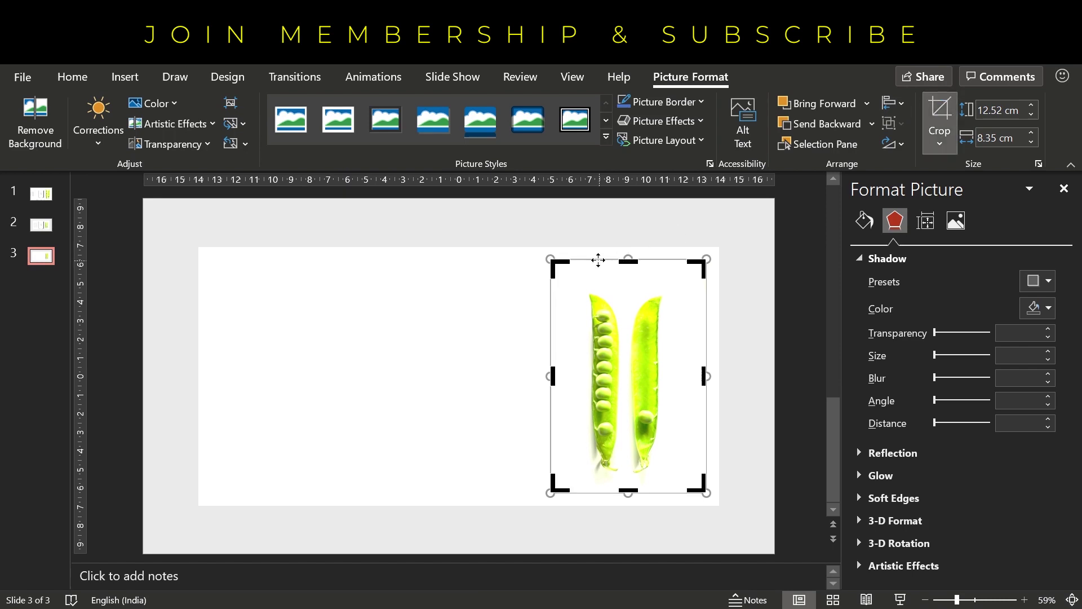
left_click_drag(628, 260, 628, 282)
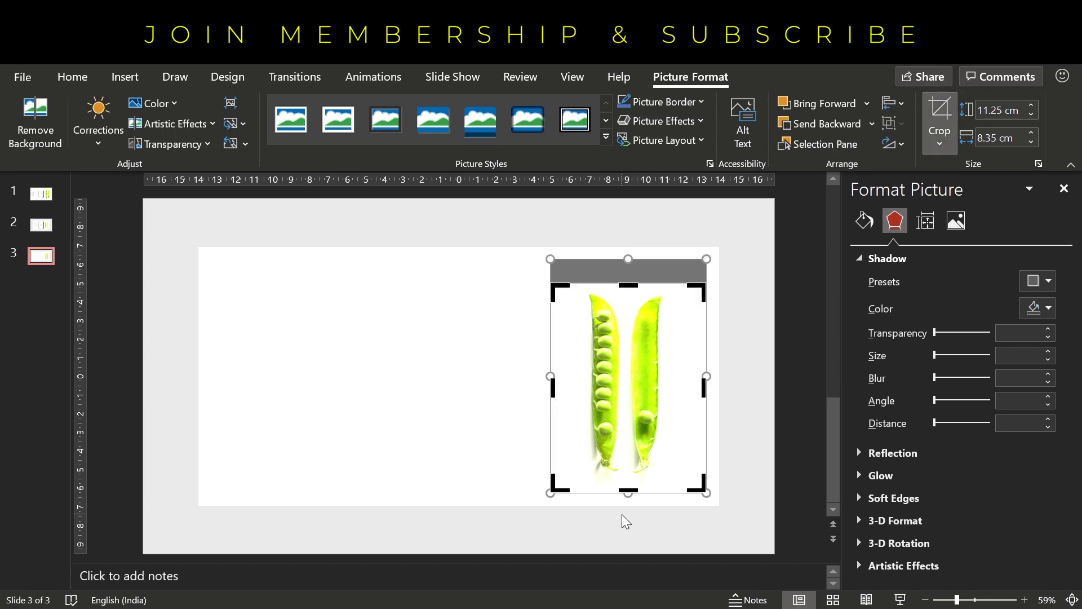
left_click_drag(631, 492, 634, 484)
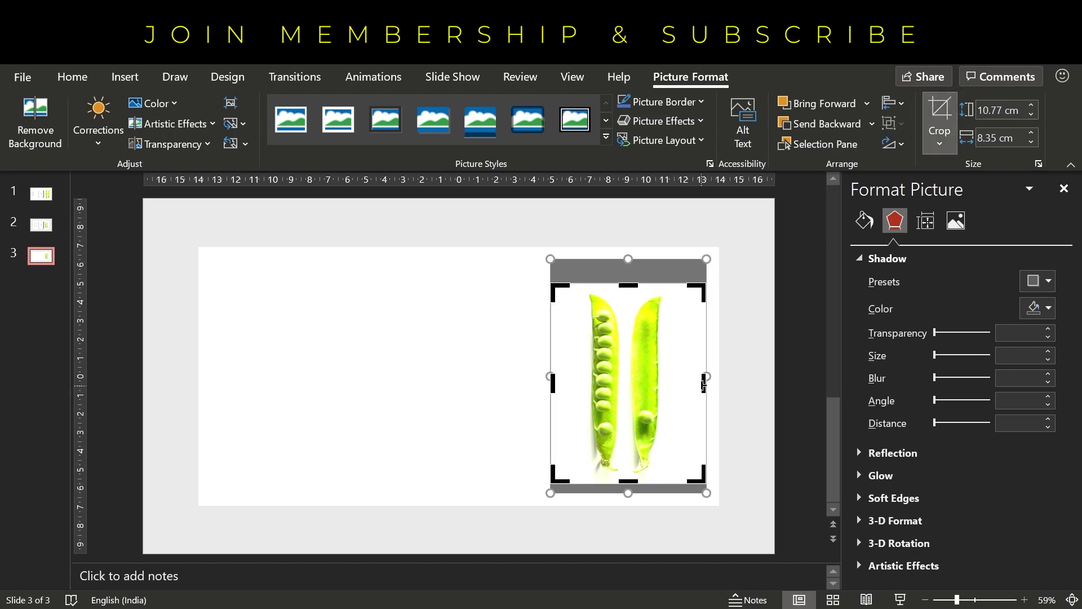
left_click_drag(703, 383, 673, 383)
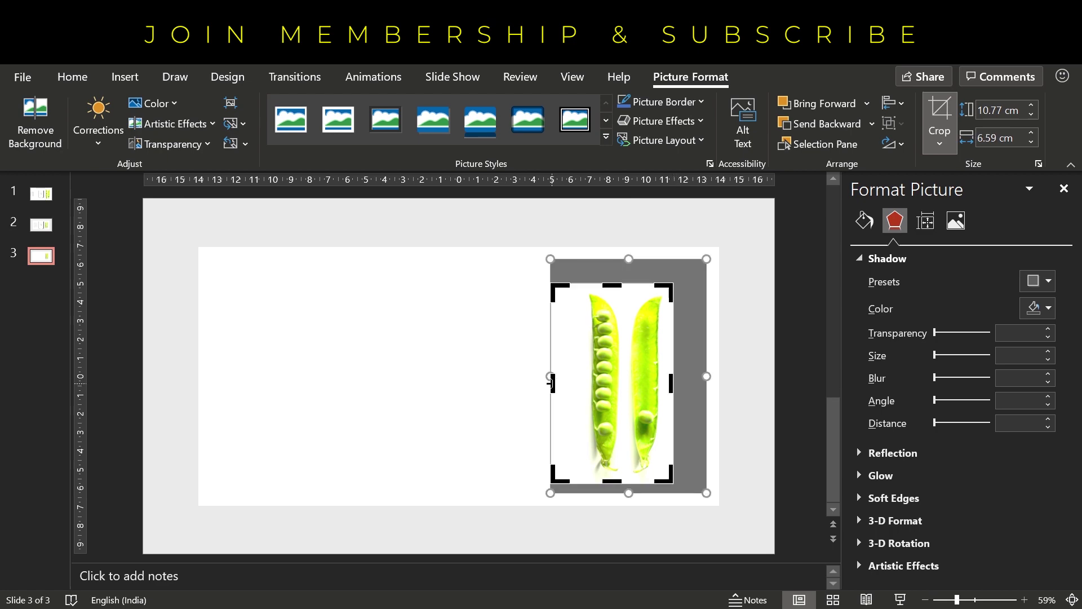
left_click_drag(551, 384, 570, 382)
left_click(749, 409)
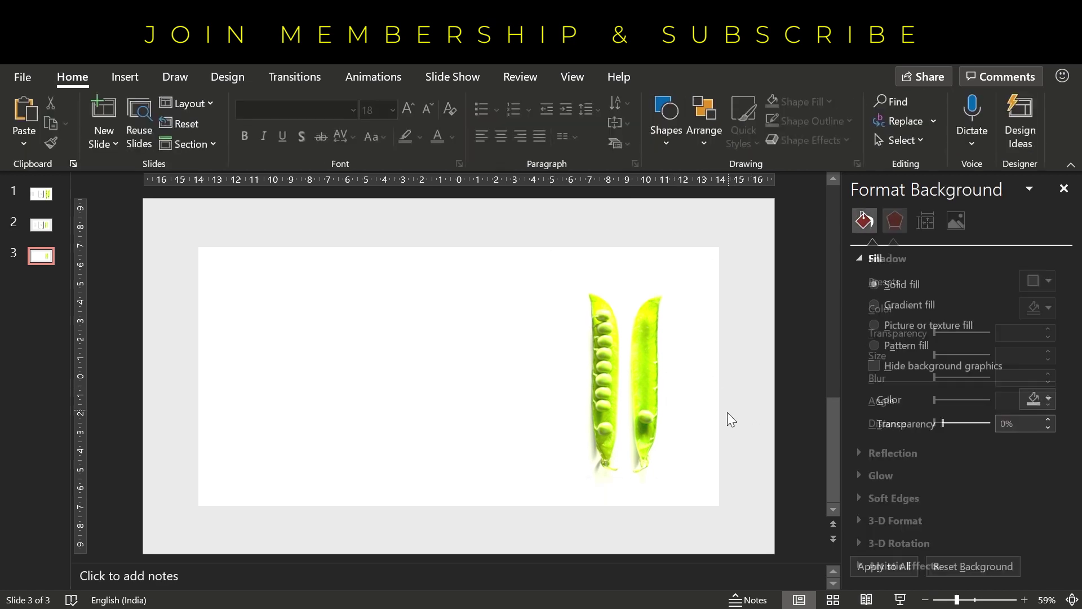
Step: Enlarge the cropped photo to about 13.62 × 6.93 cm and nudge it right
mouse_move(628, 401)
left_mouse_down()
mouse_move(638, 399)
mouse_move(624, 393)
left_mouse_up()
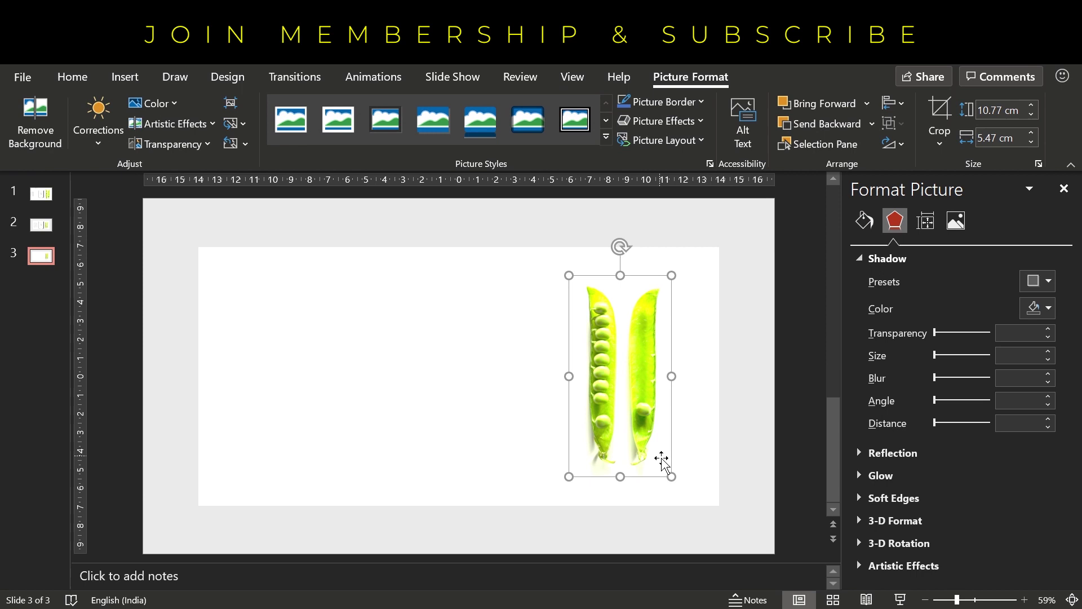
left_click_drag(671, 476, 685, 499)
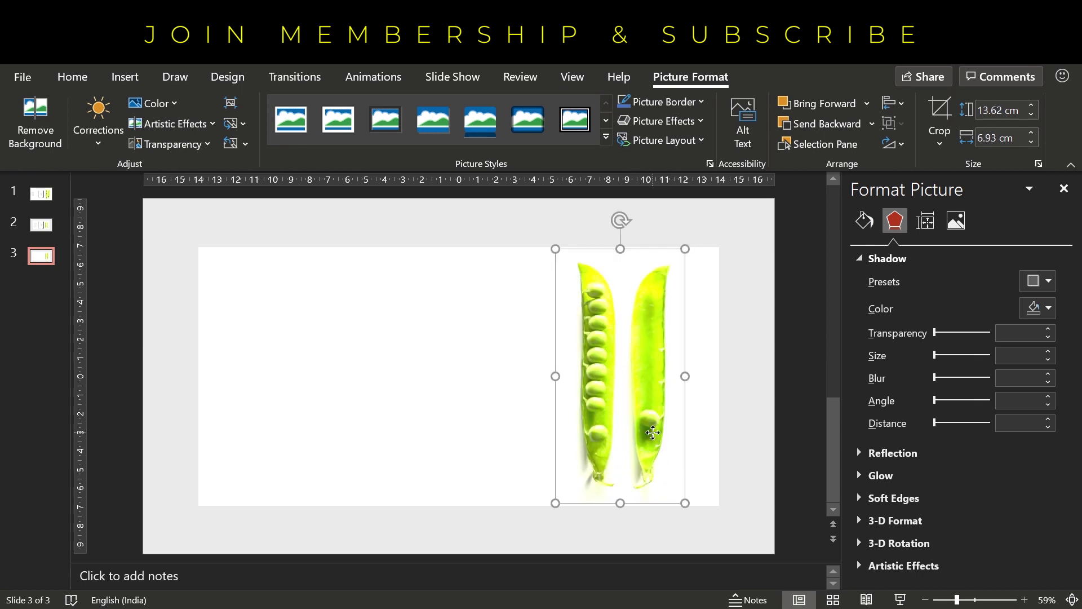
left_click_drag(653, 432, 657, 433)
left_click(749, 457)
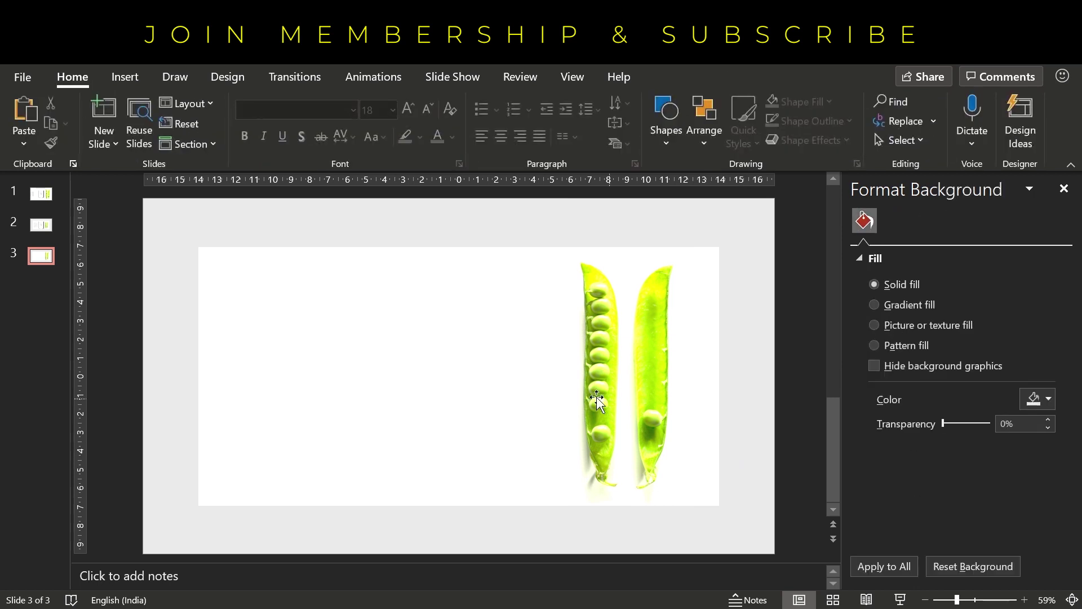
Step: Draw an open freeform bracket along the left, bottom and top of the white panel
left_click(125, 79)
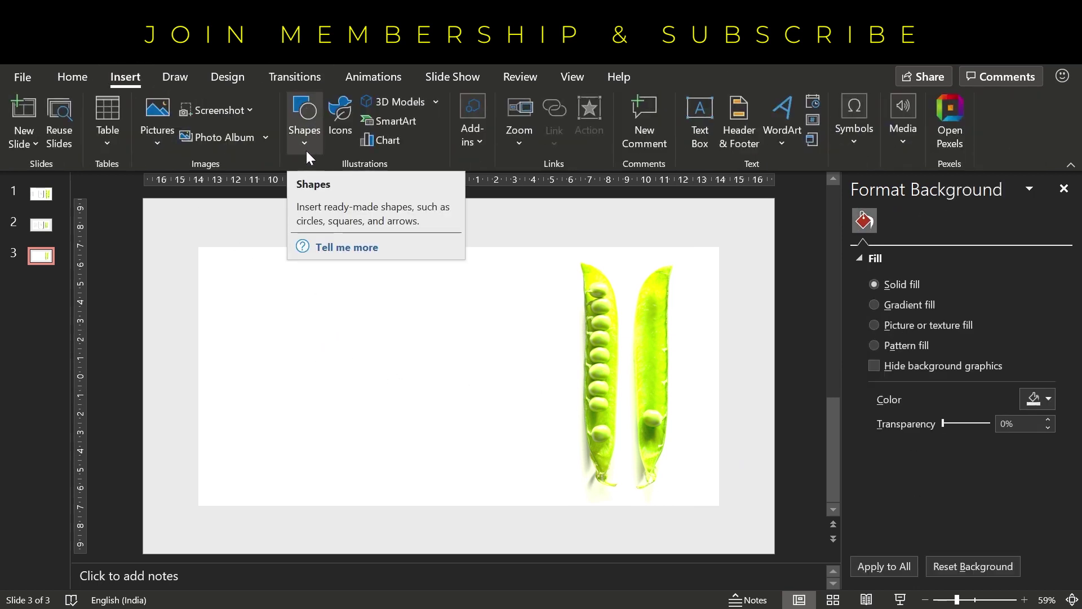
left_click(306, 151)
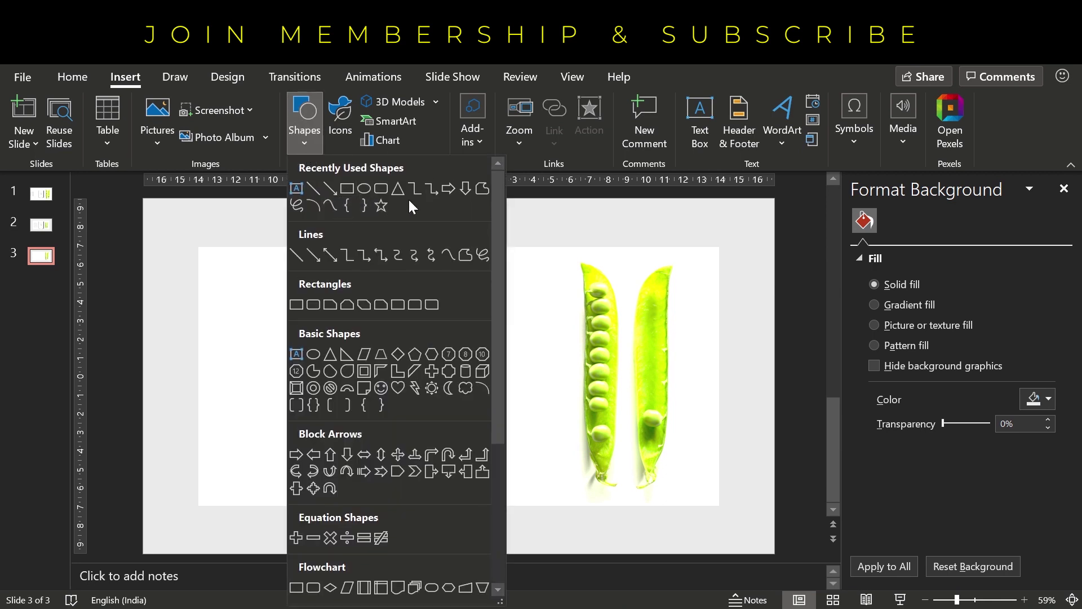
left_click(481, 189)
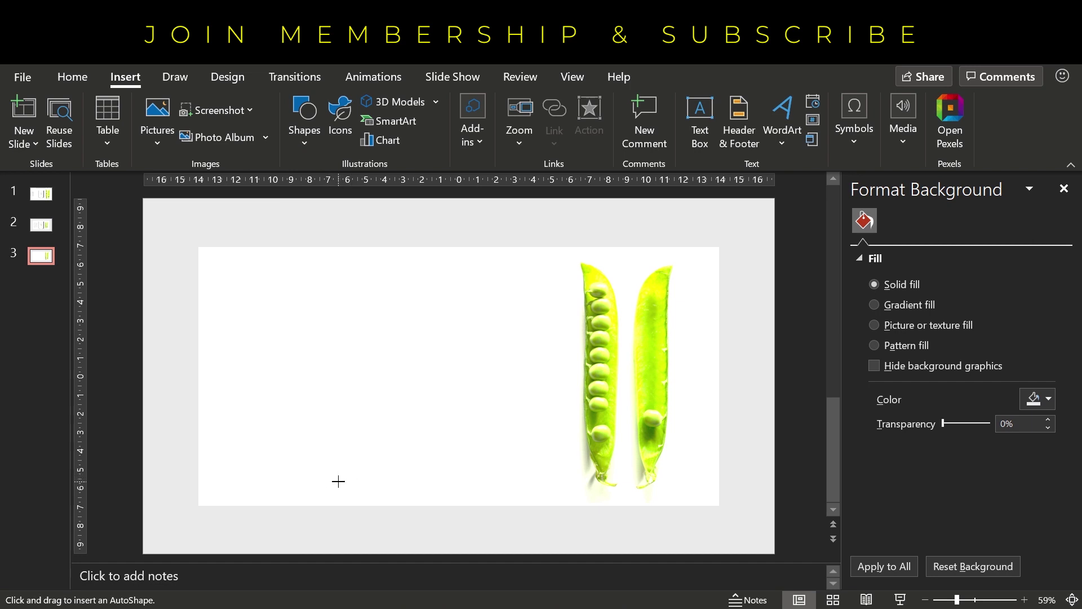
left_click_drag(337, 482, 222, 479)
left_click(222, 480)
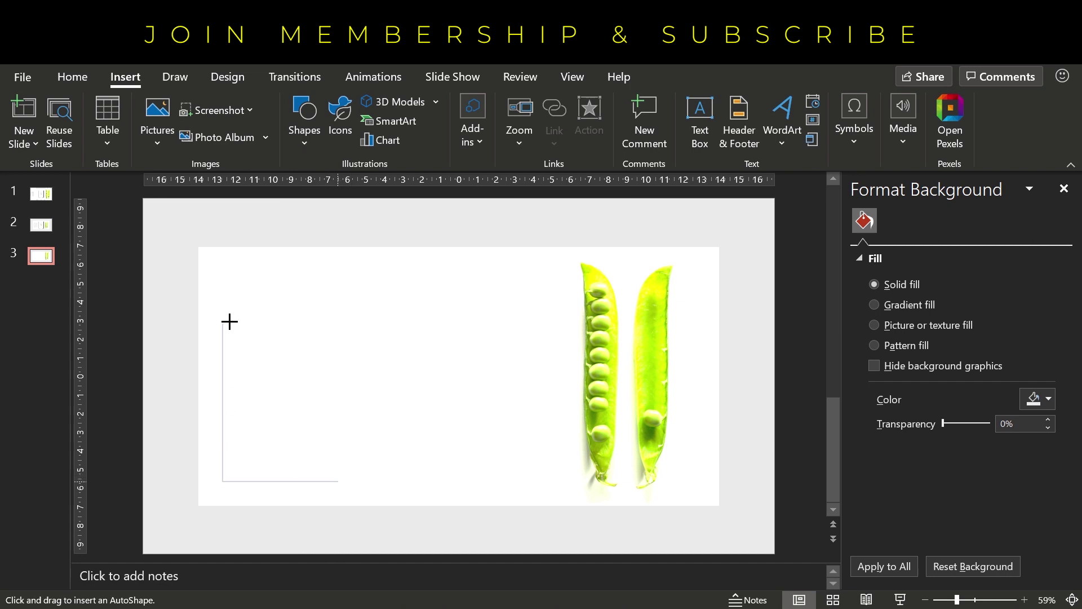
left_click(223, 276)
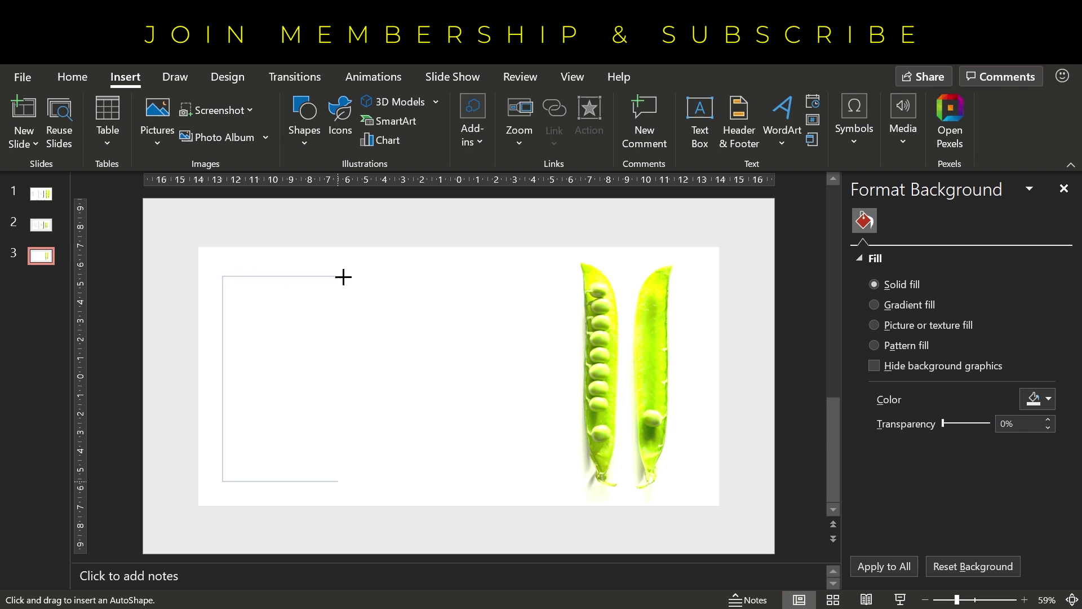
double_click(376, 277)
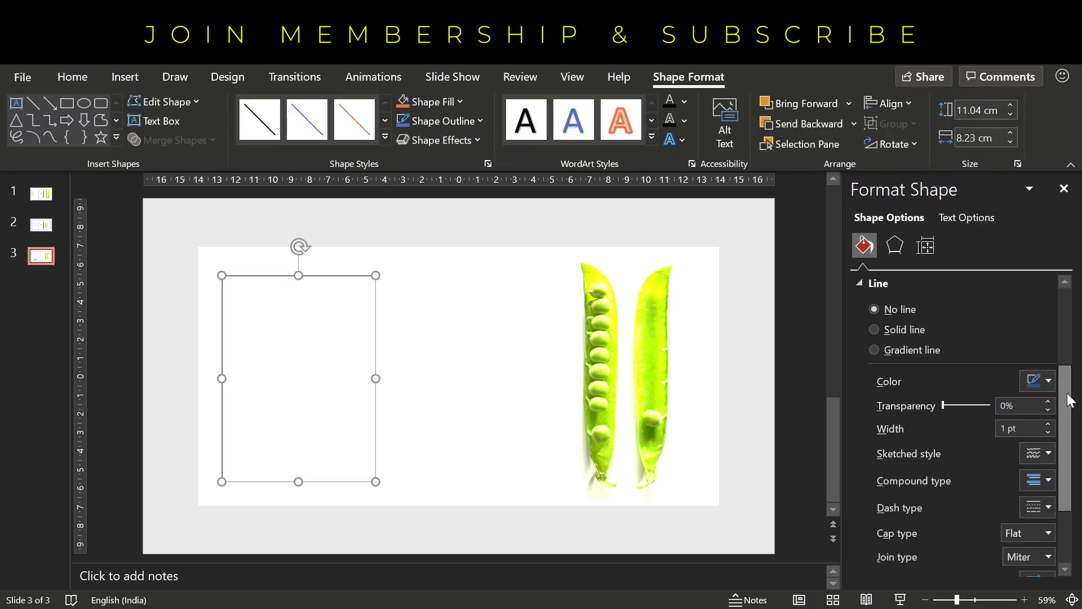
Step: Give the bracket line a light recent outline colour
left_click(1042, 381)
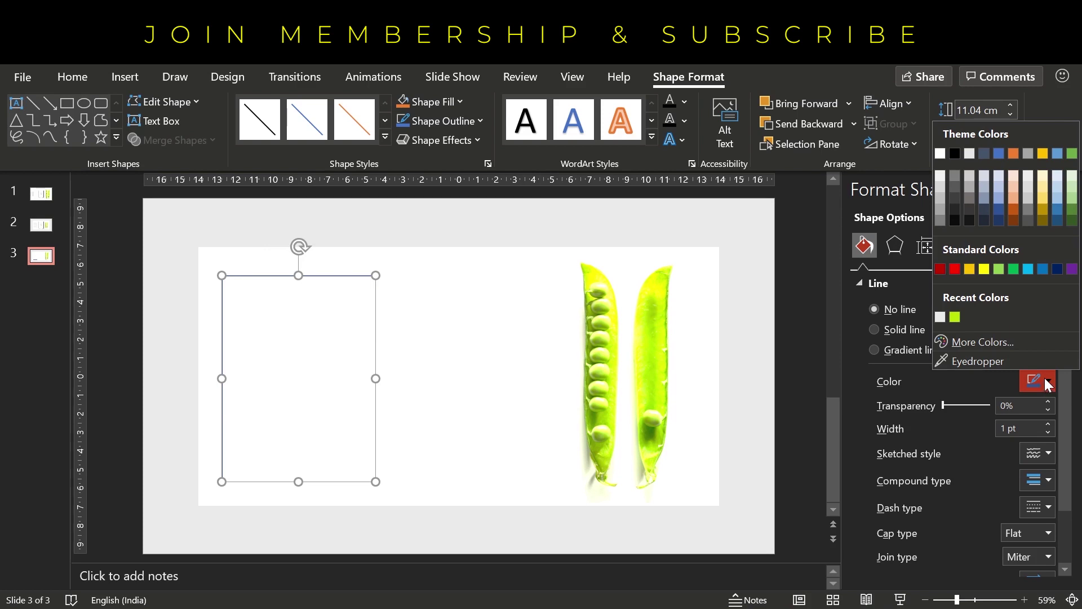
left_click(942, 319)
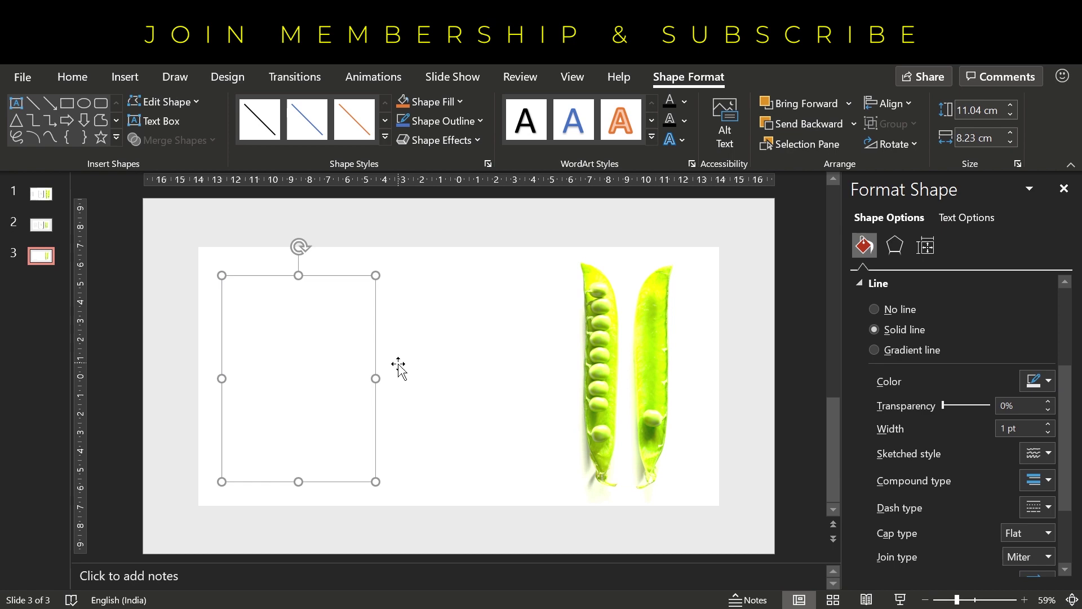
left_click(115, 387)
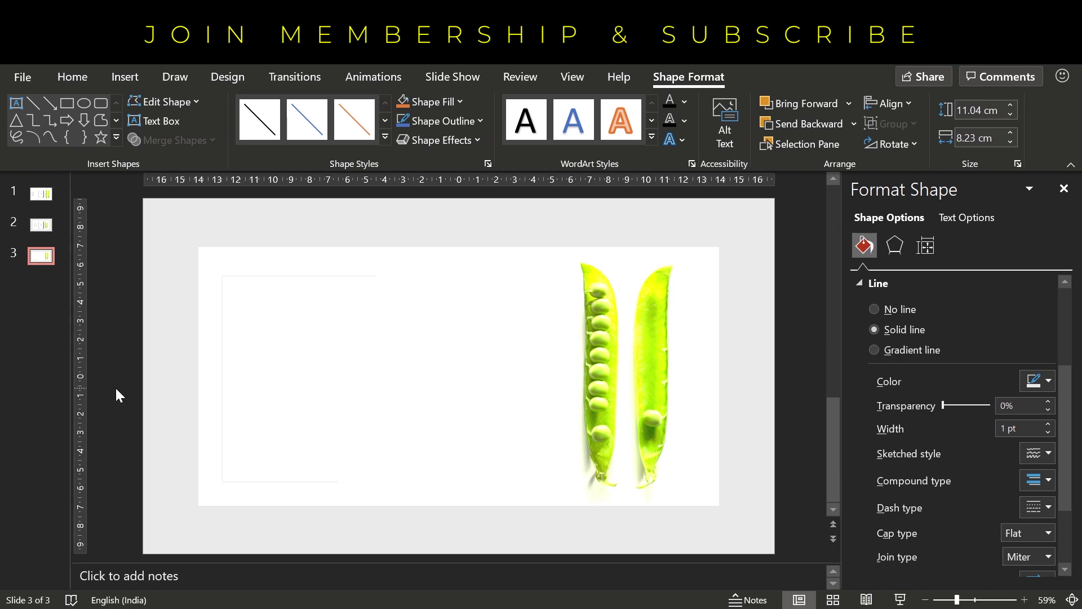
left_click(225, 375)
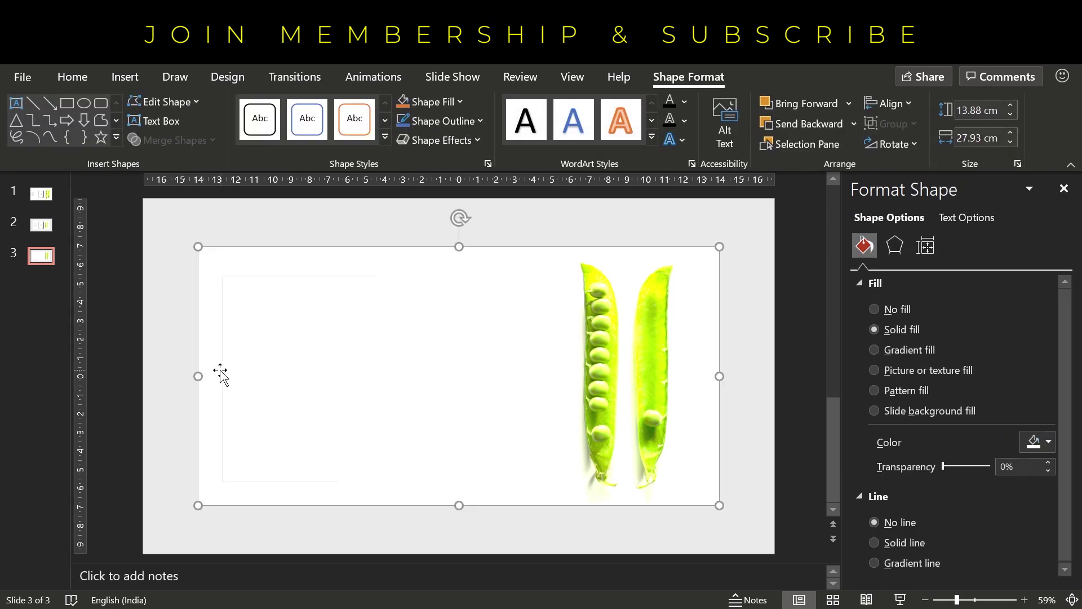
Step: Duplicate the bracket, flip the copy horizontally, colour it gray, and move it right
left_click(221, 370)
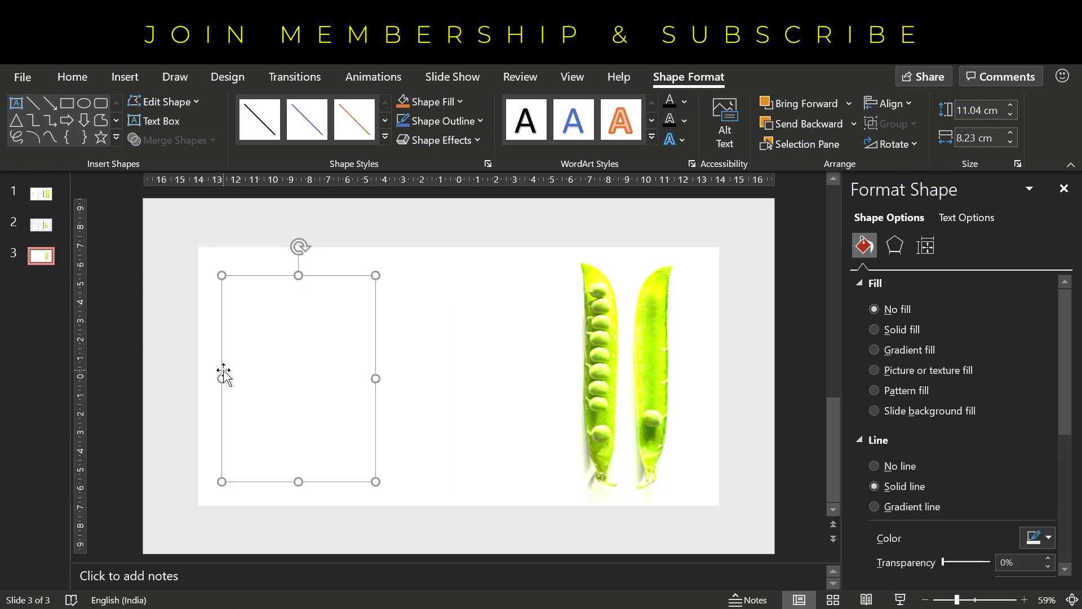
left_click(1040, 538)
key("ctrl+v")
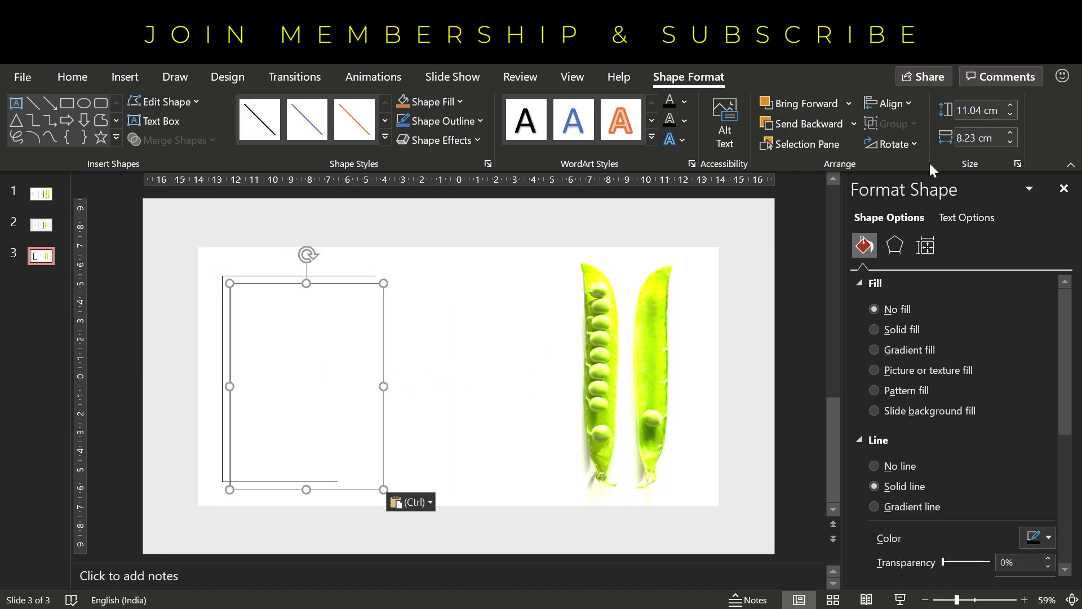
left_click(897, 144)
left_click(926, 237)
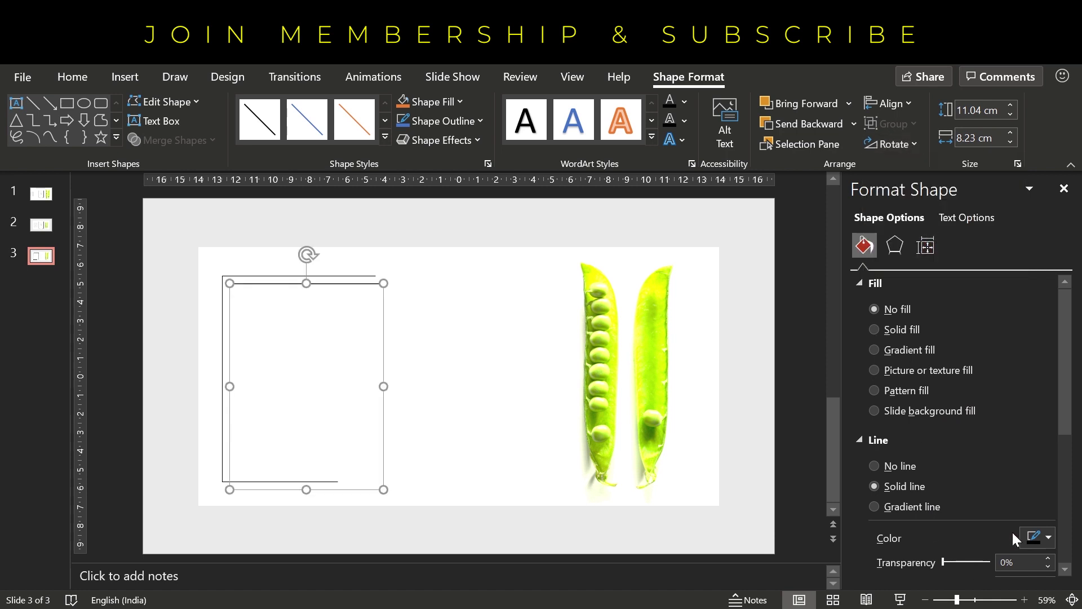
left_click(1047, 538)
left_click(952, 377)
left_click_drag(382, 338, 530, 329)
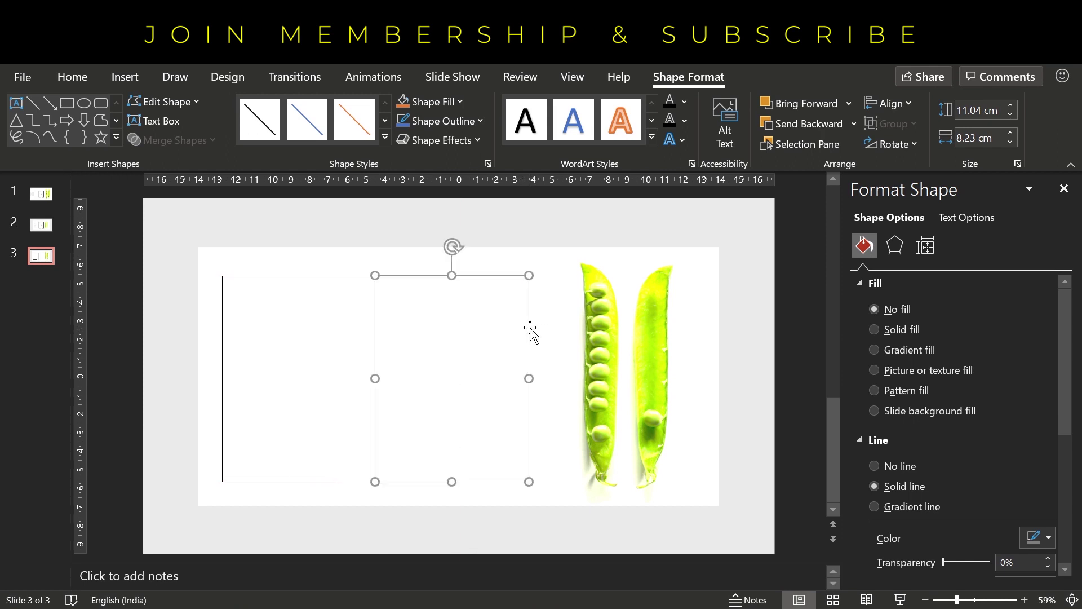
Step: Group both bracket halves and set the frame's outline width to 3.5 pt
left_click(333, 482, "shift")
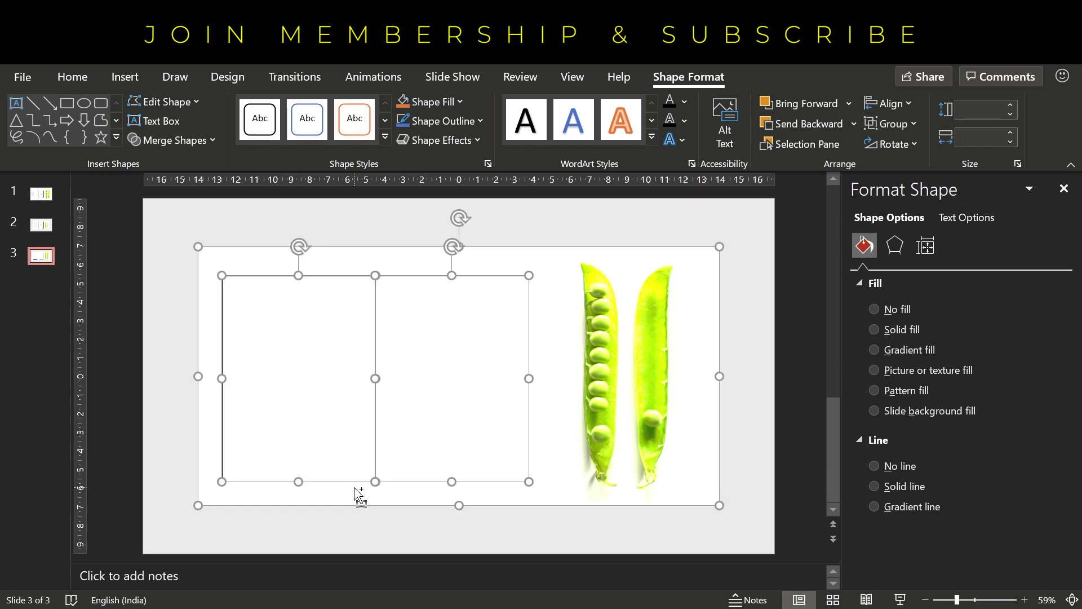
key("ctrl+g")
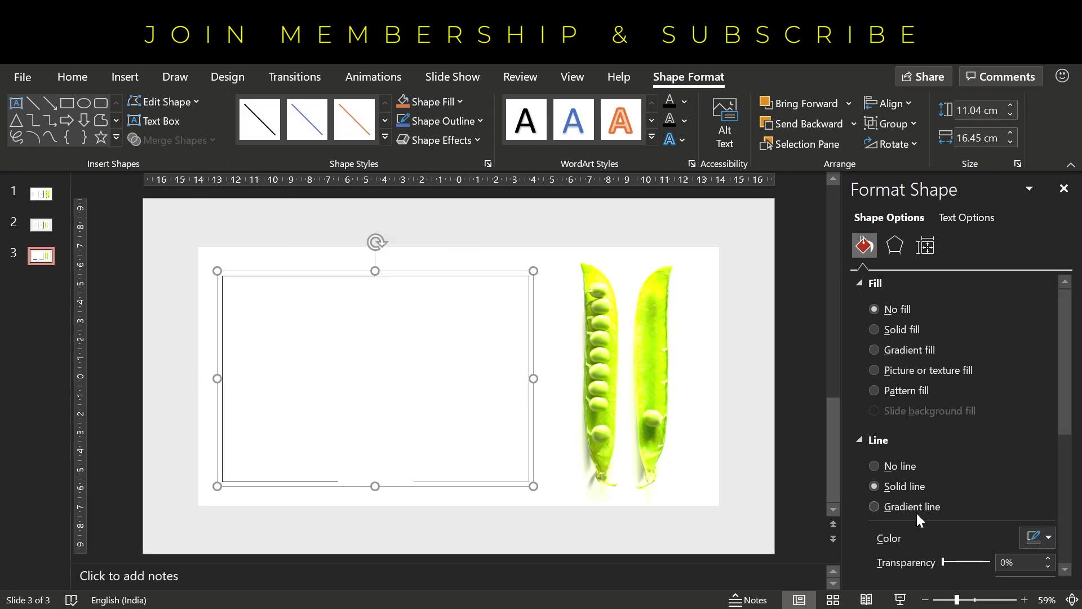
scroll(1037, 550, "down", 3)
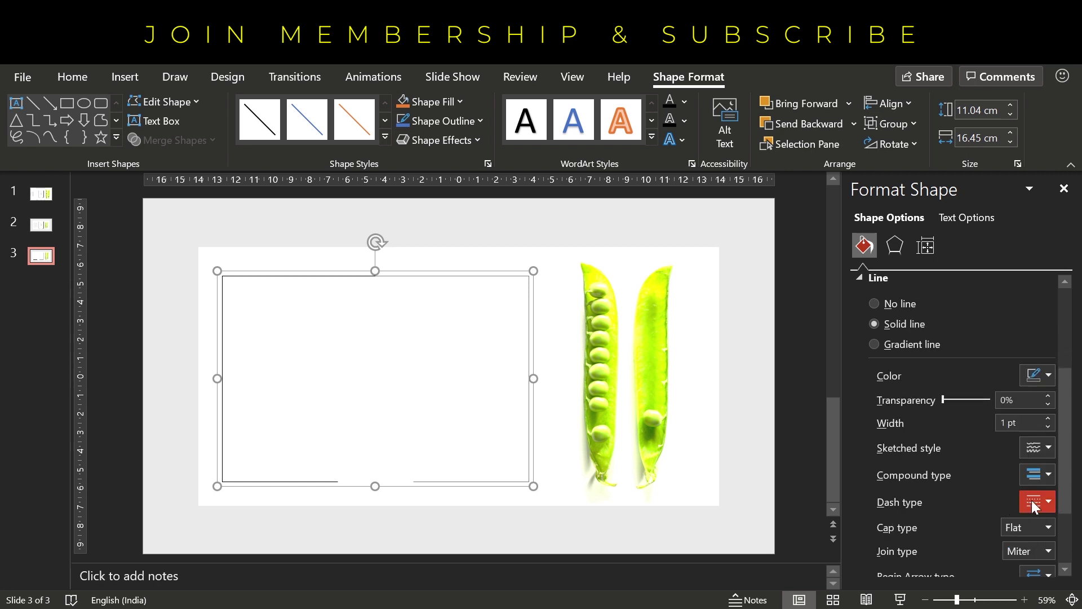
left_click(1047, 418)
left_click(1047, 417)
left_click(1047, 418)
left_click(1047, 418)
left_click(1047, 418)
left_click(1047, 418)
left_click(1047, 418)
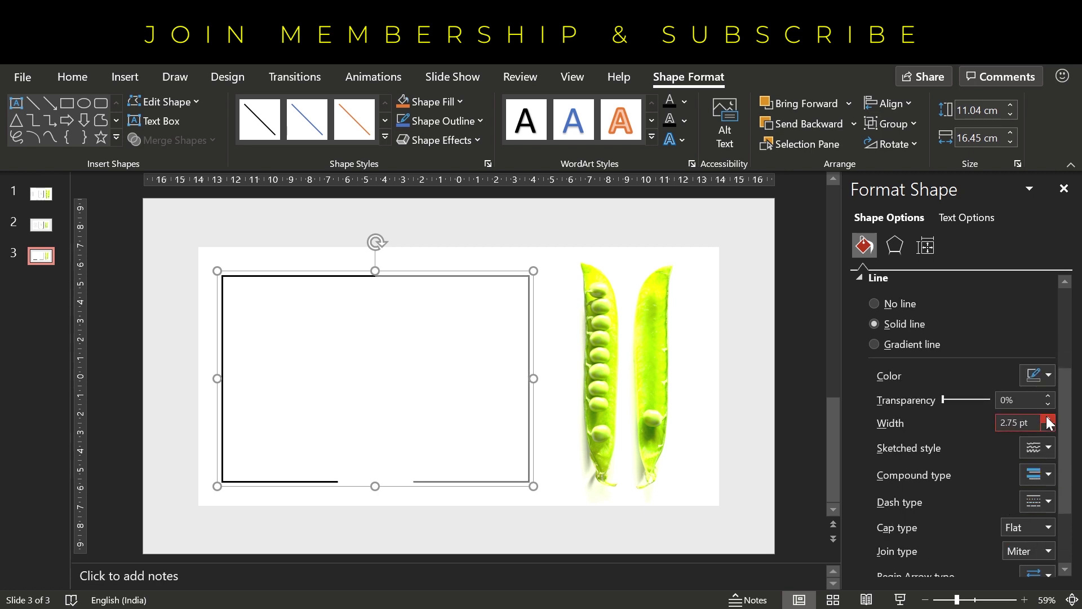
left_click(1047, 418)
left_click(1047, 418)
left_click(1047, 418)
left_click(1047, 418)
left_click(1047, 417)
left_click(1047, 418)
left_click(1046, 418)
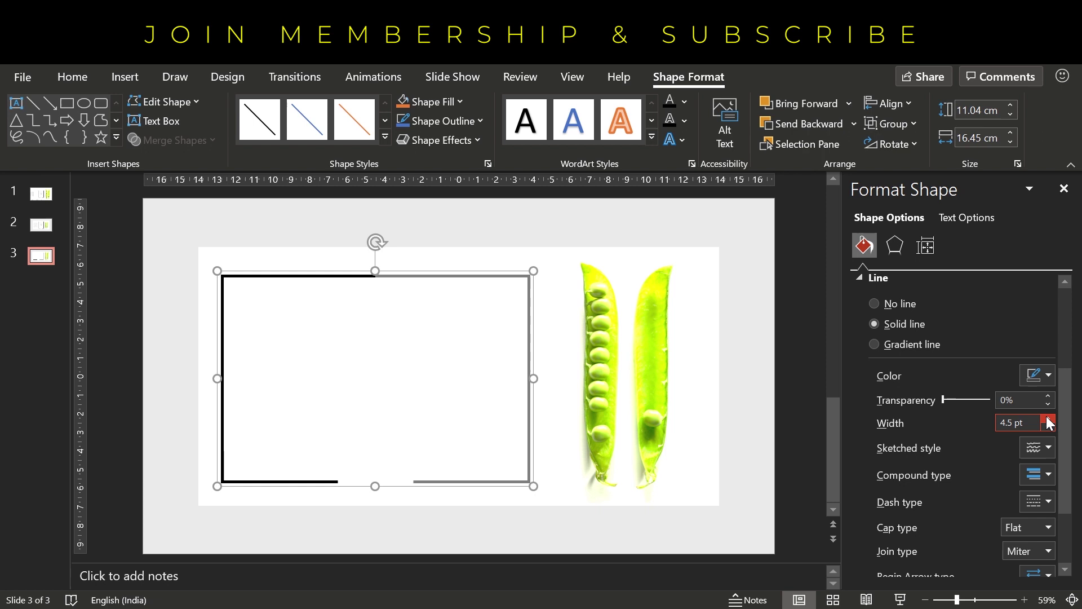
left_click(1046, 428)
left_click(1046, 428)
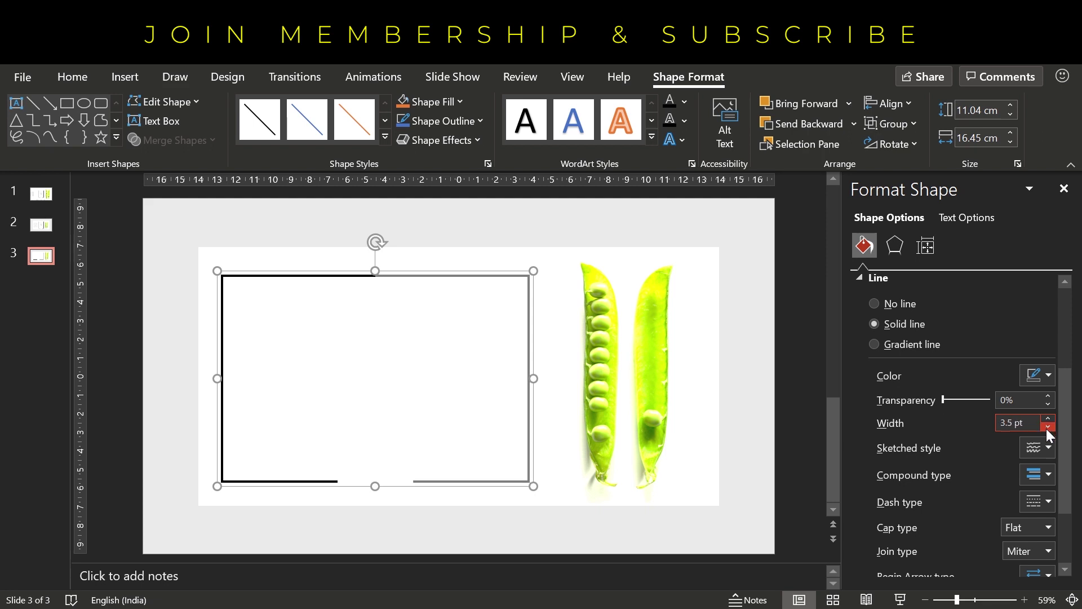
left_click(807, 446)
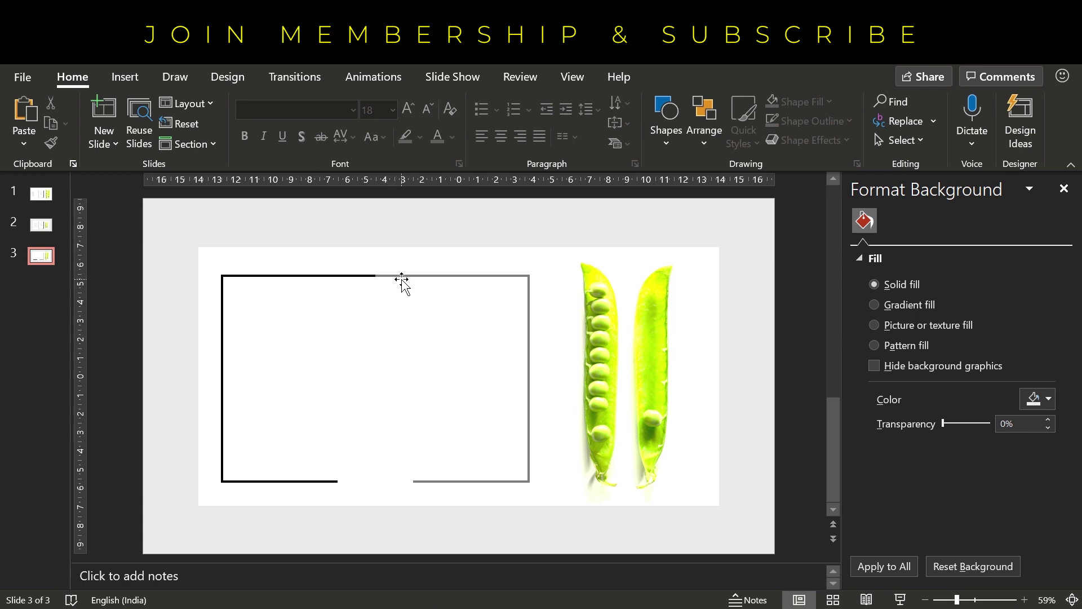
Step: Draw a small rectangle in the frame's bottom gap with no outline and recent lime-green fill
left_click(119, 79)
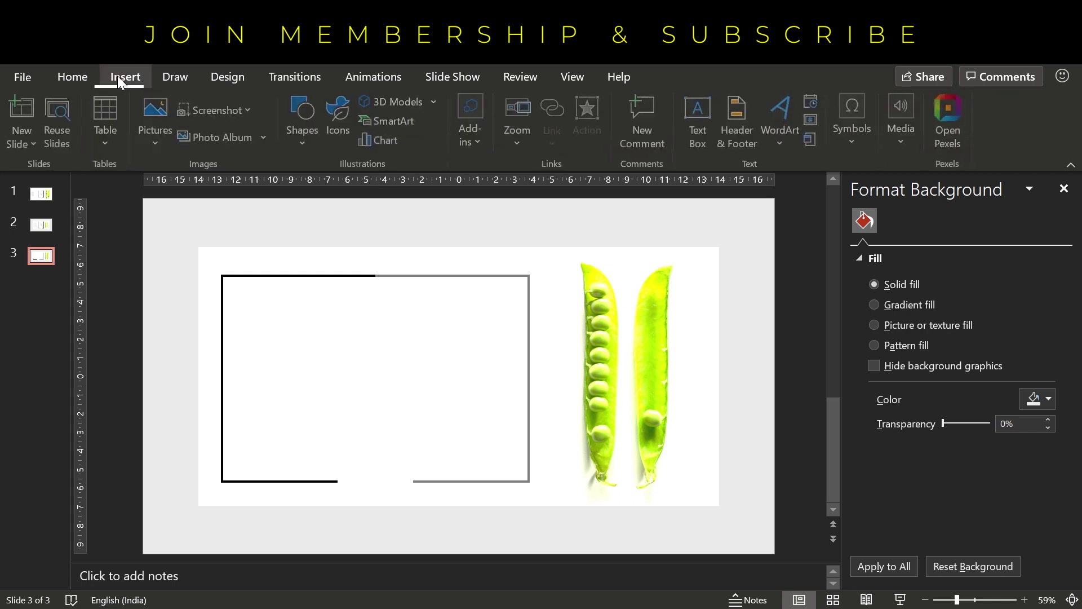
left_click(308, 145)
left_click(348, 188)
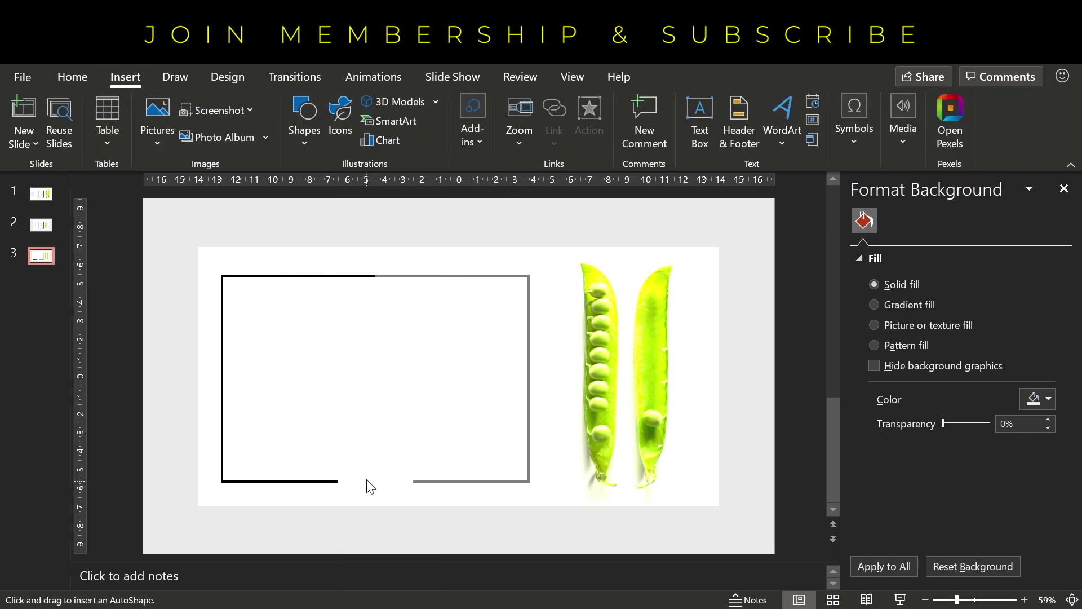
left_click_drag(343, 466, 395, 480)
left_click(904, 523)
left_click(1041, 442)
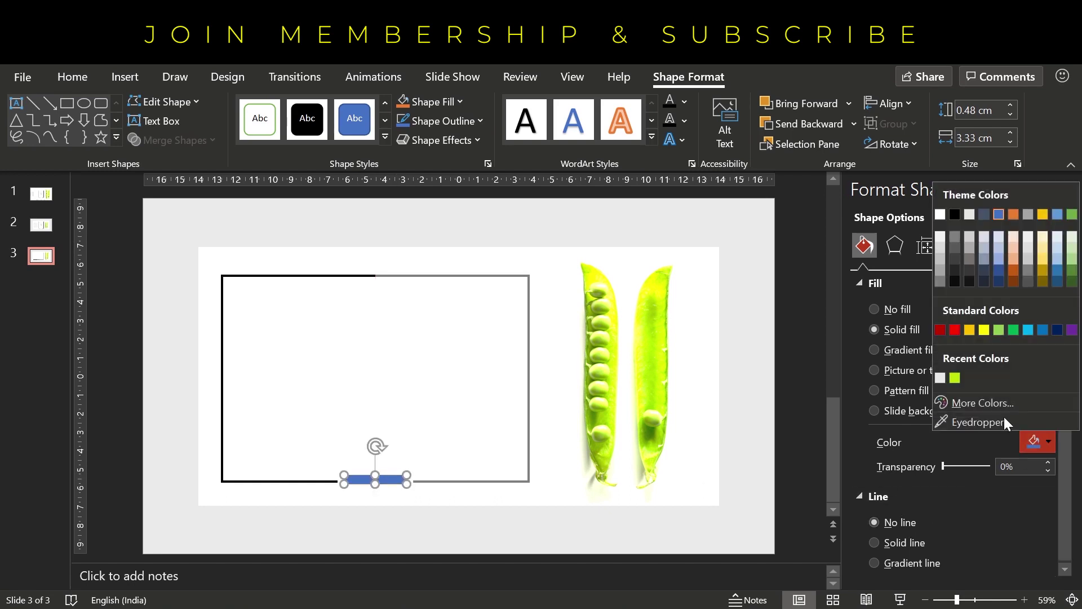
left_click(955, 378)
left_click(779, 449)
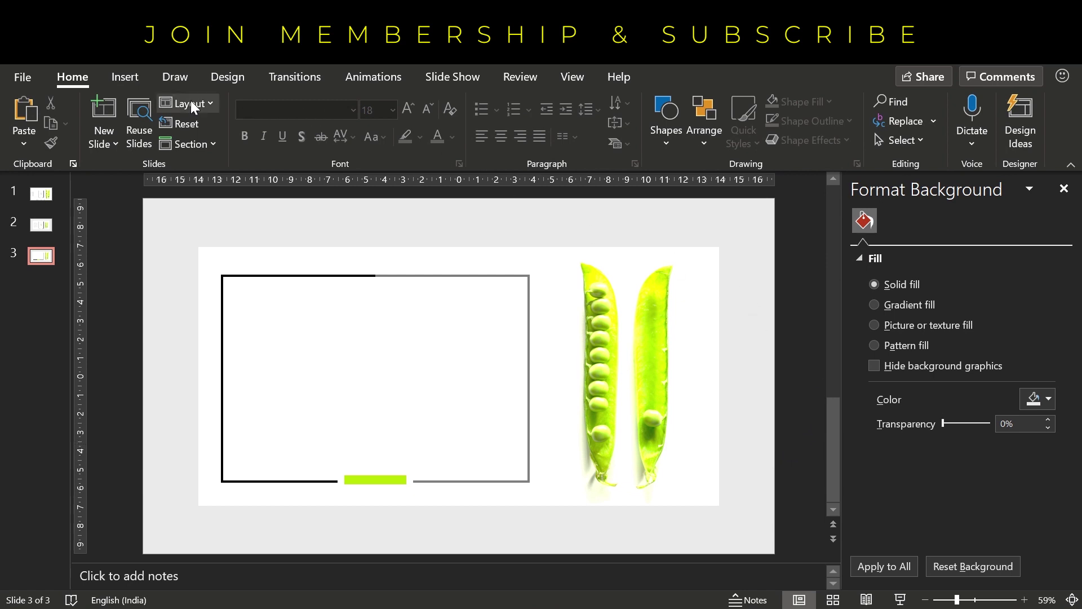
left_click(121, 75)
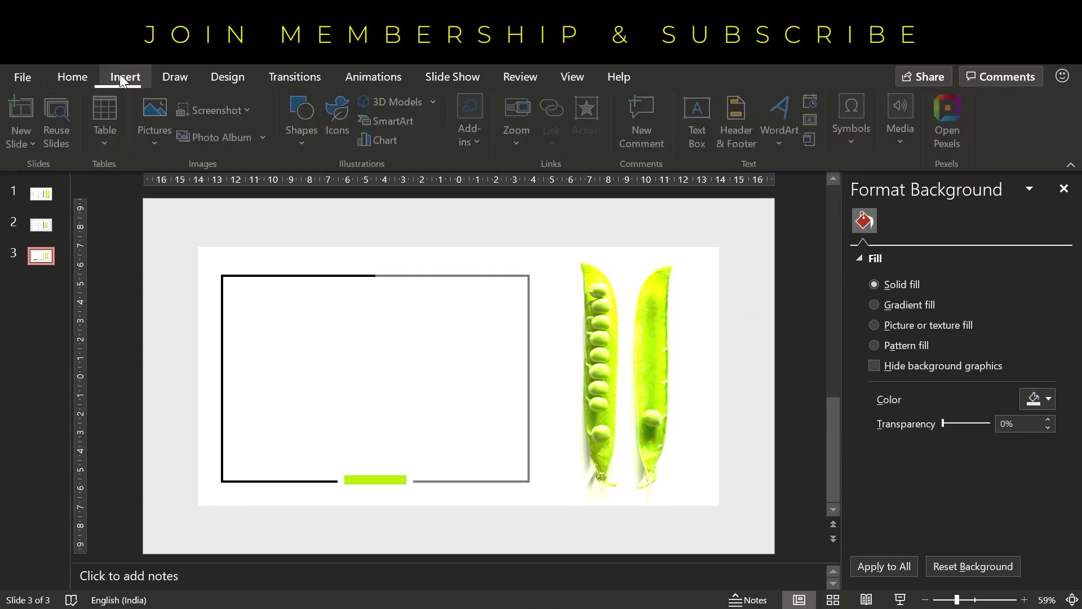
Step: Add a GROWTH text box near the frame's top in Montserrat at a larger size
left_click(701, 151)
left_click_drag(394, 291, 500, 314)
type("GROWTH")
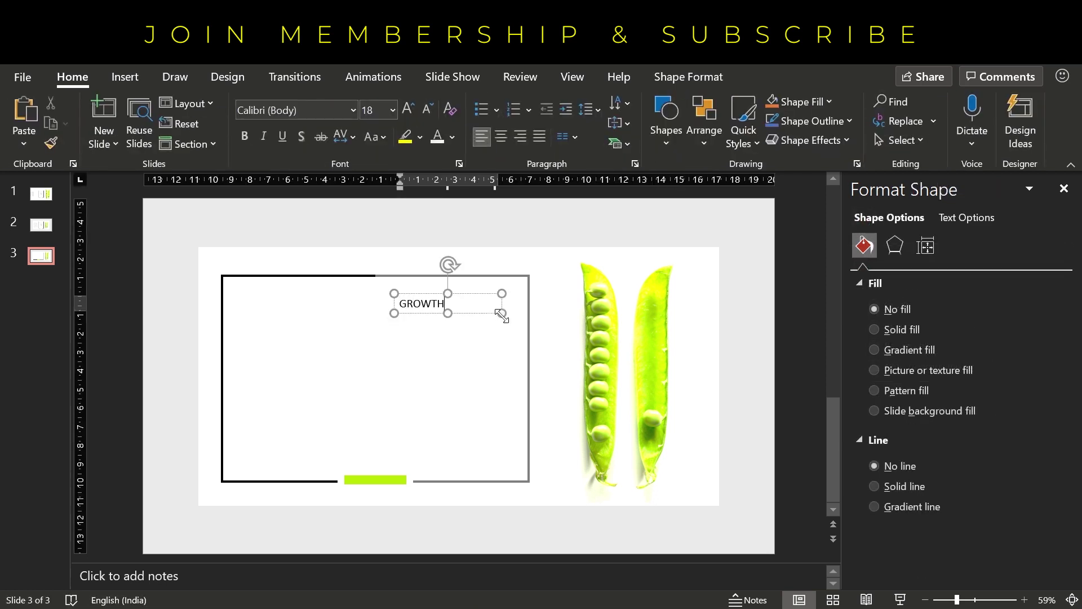
key("ctrl+a")
left_click(312, 113)
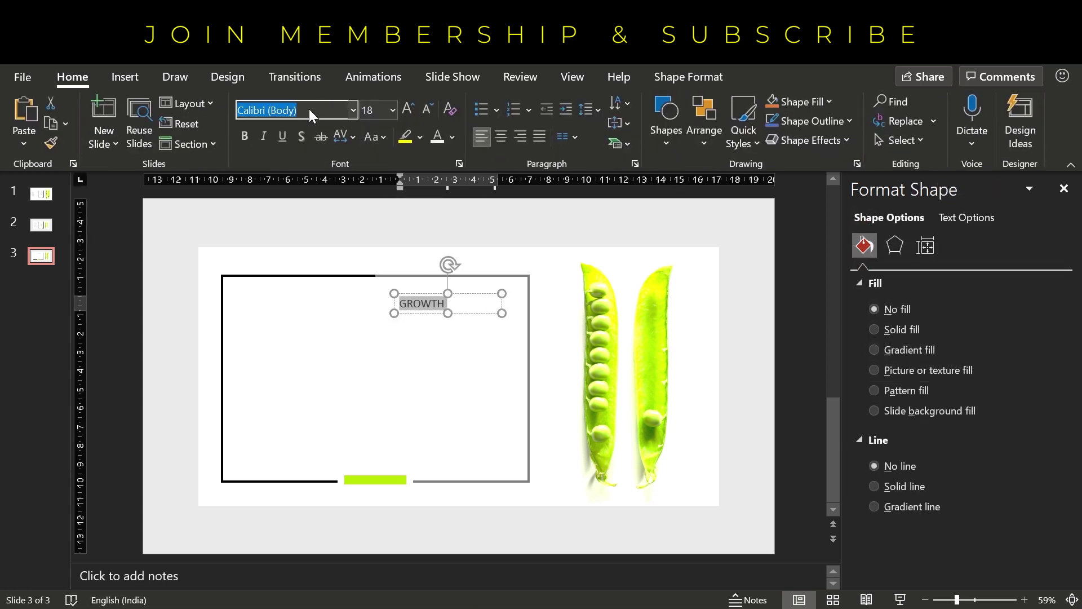
type("Montserrat")
key("Return")
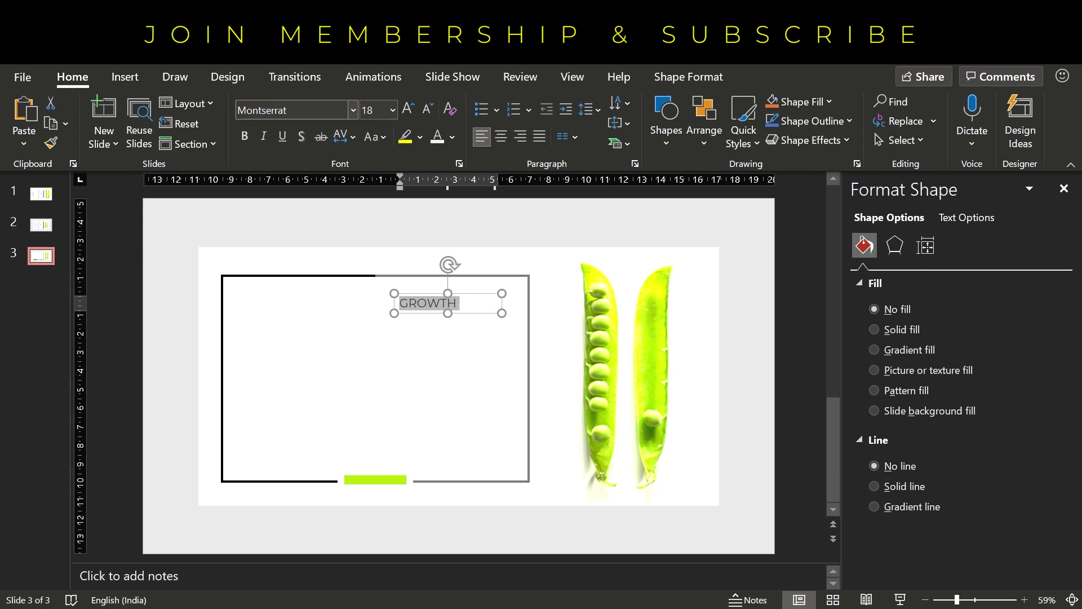
left_click(415, 109)
left_click(415, 109)
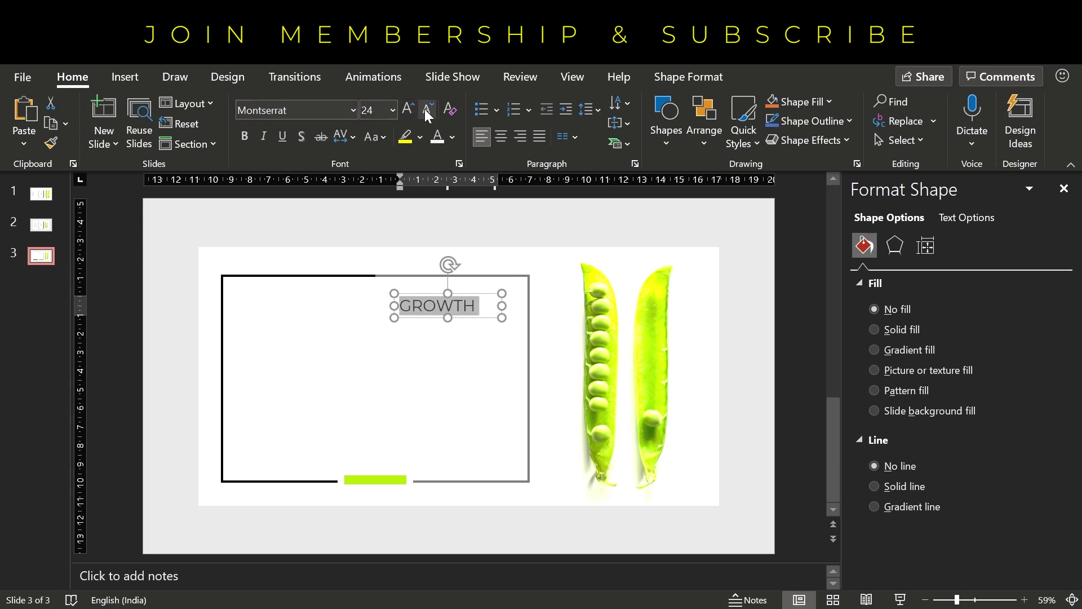
Step: Expand GROWTH's character spacing by 10 pt, widen its box, and centre-align it
left_click(336, 137)
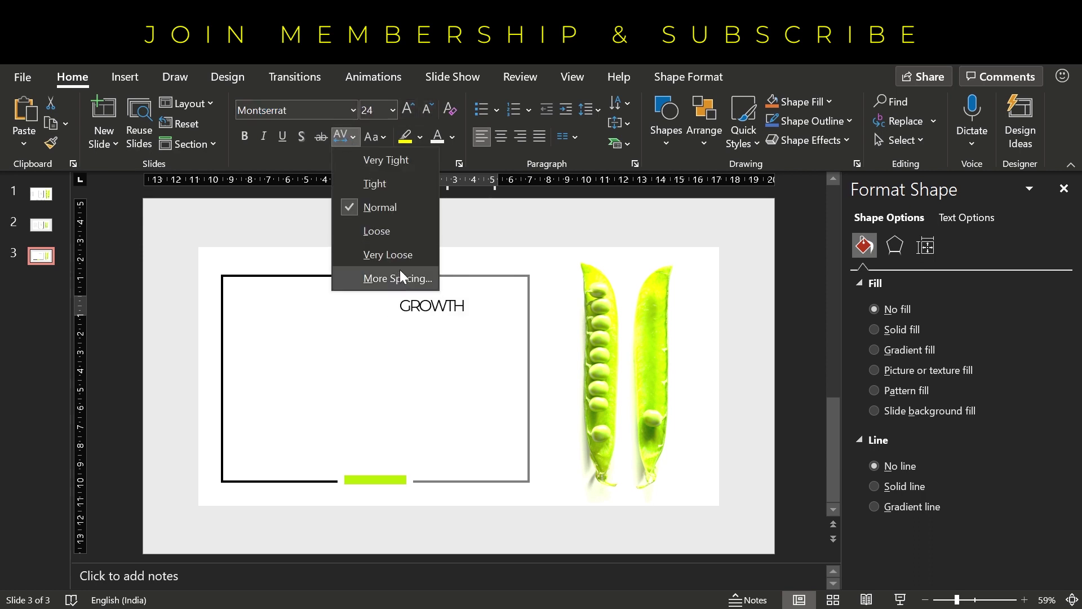
left_click(399, 278)
left_click(507, 242)
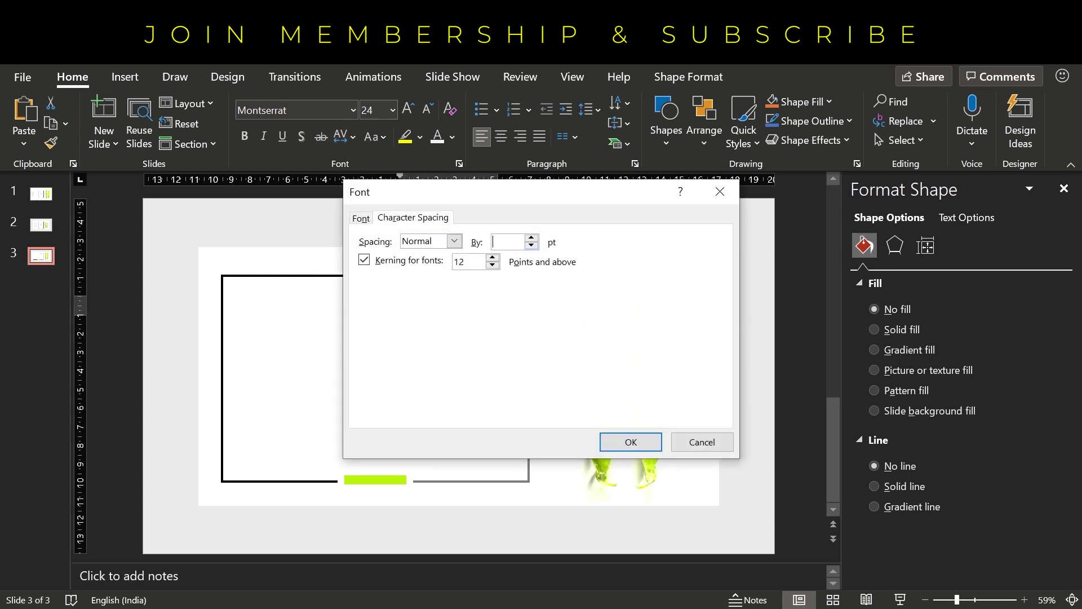
type("10")
key("Return")
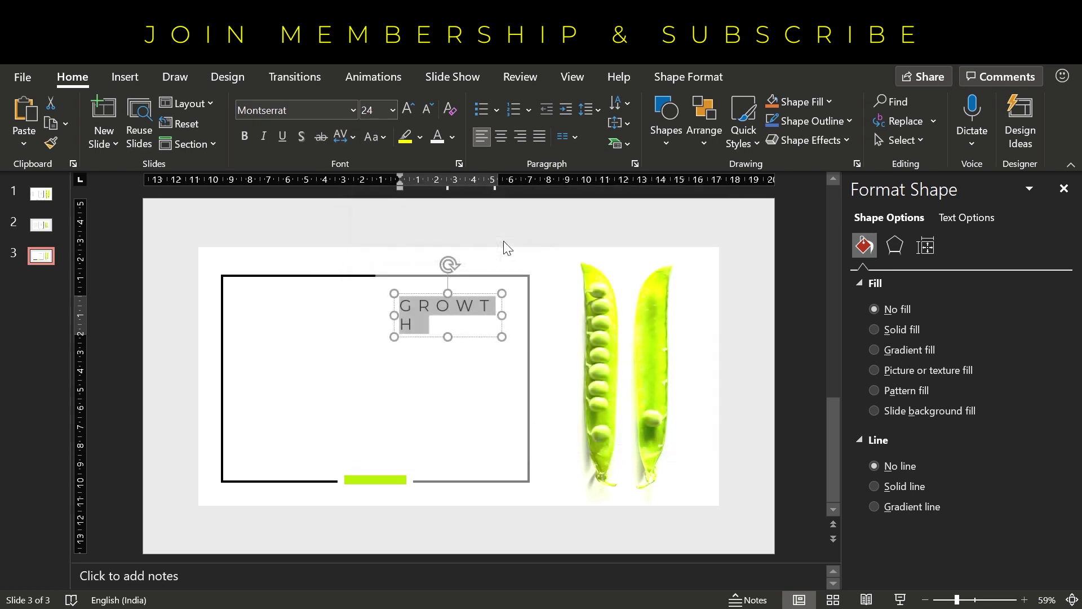
left_click_drag(397, 319, 357, 315)
left_click(501, 136)
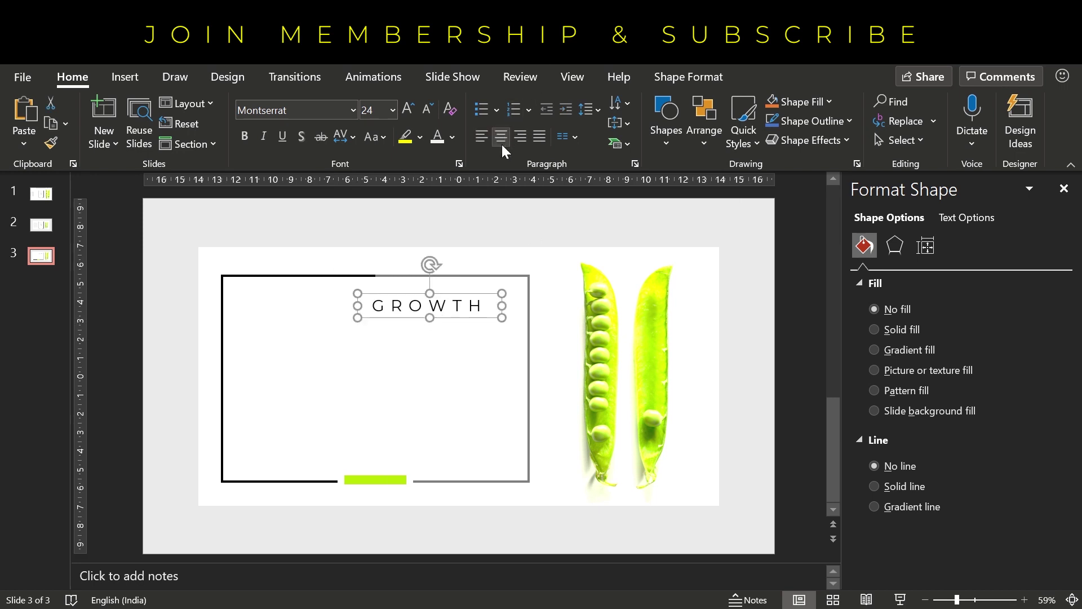
Step: Nudge the white panel, set GROWTH to 18 pt, reposition it, and copy the box
left_click(467, 329)
left_click_drag(467, 330, 463, 319)
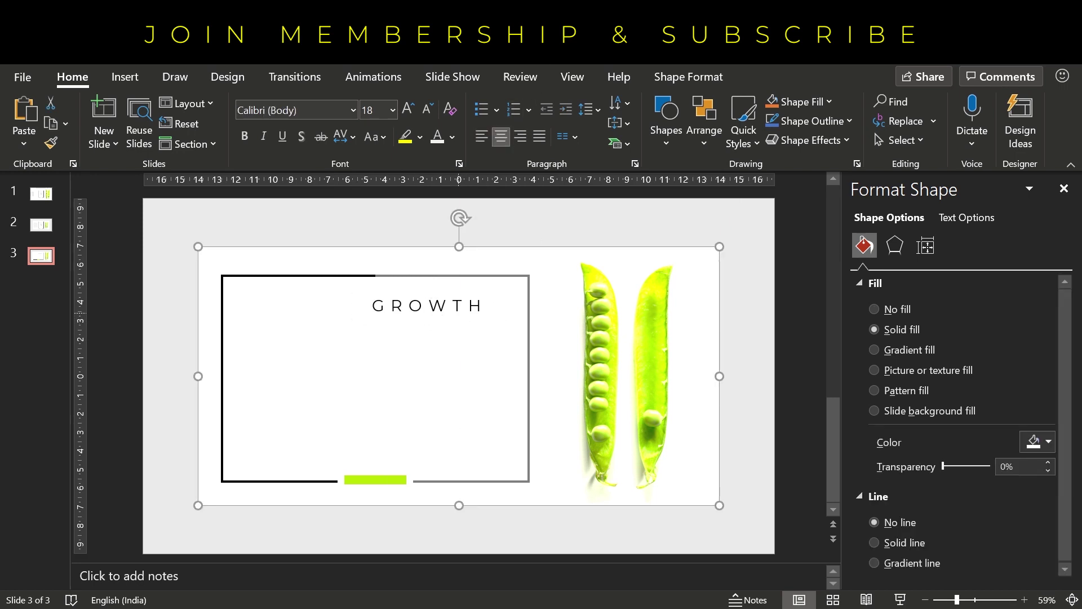
left_click(454, 306)
left_click(474, 293)
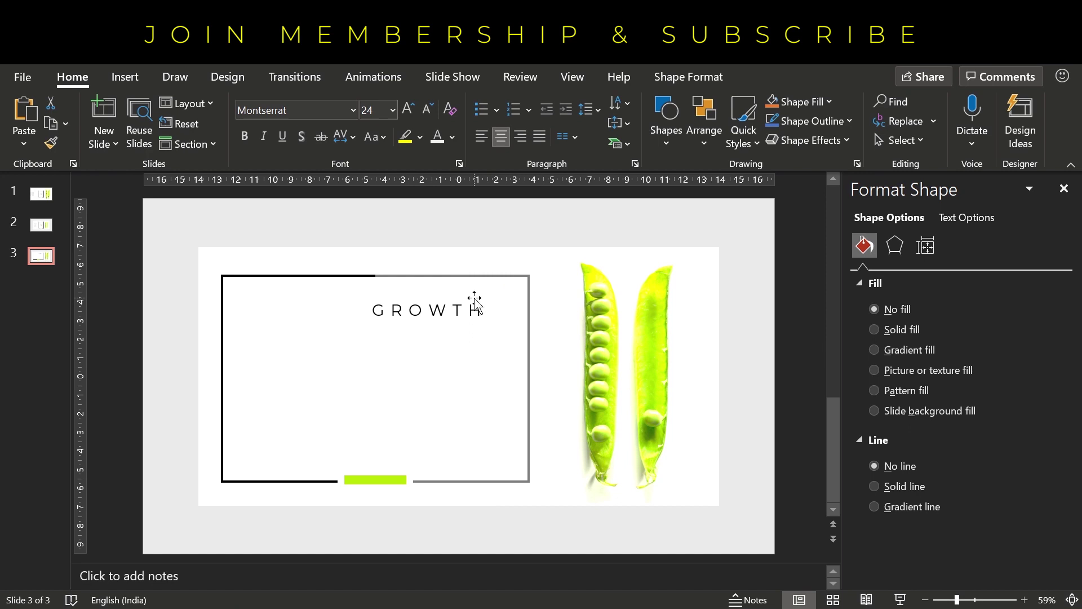
left_click(428, 109)
left_click(428, 109)
left_click_drag(463, 294, 473, 361)
key("ctrl+c")
Step: Paste a copy of GROWTH and replace its text with SUBSCRIBE LIKE, SHARE, JOIN lines
key("ctrl+v")
double_click(461, 354)
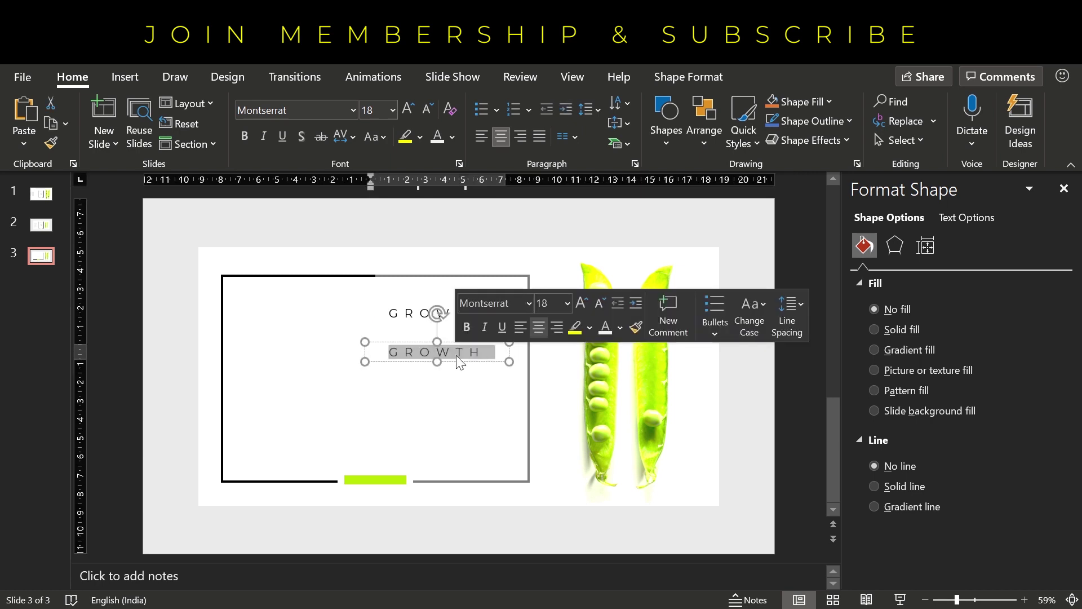
type("SUBS")
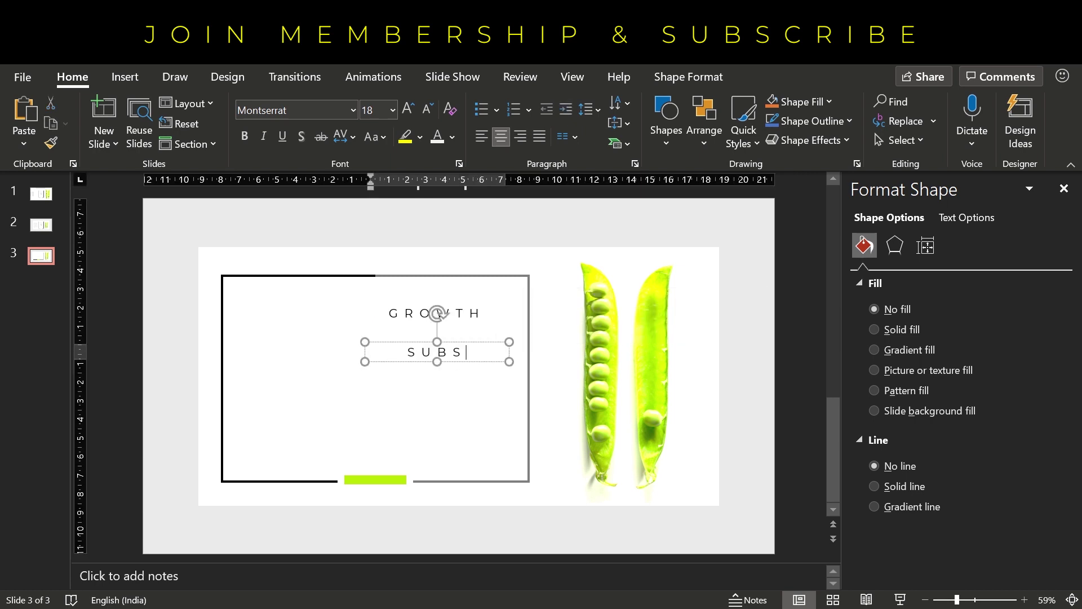
type("CRIBE LIKE")
key("Return")
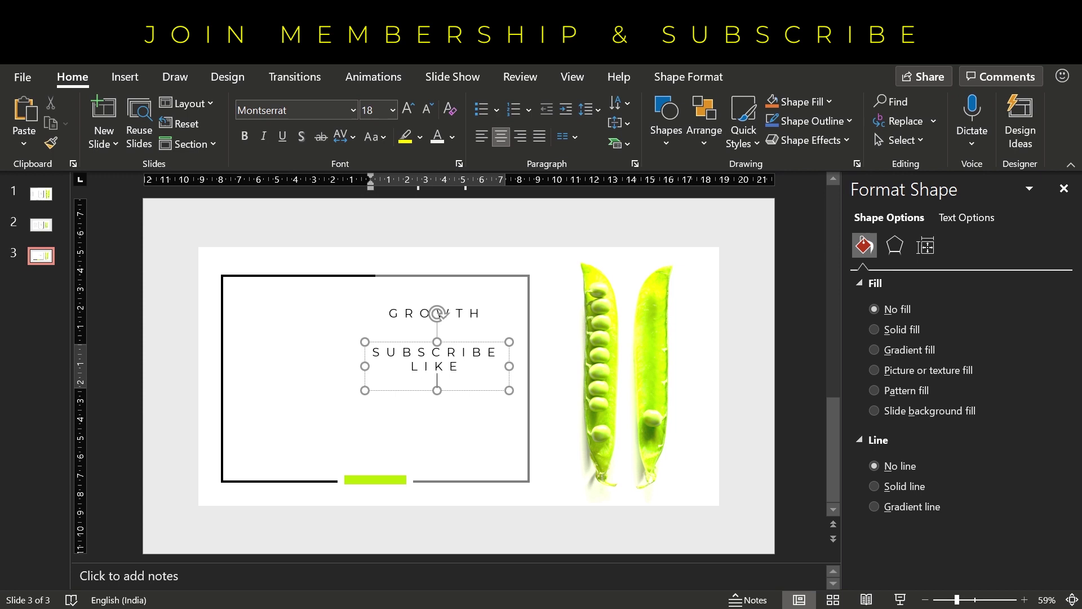
type("SHARE")
key("Return")
type("JOI")
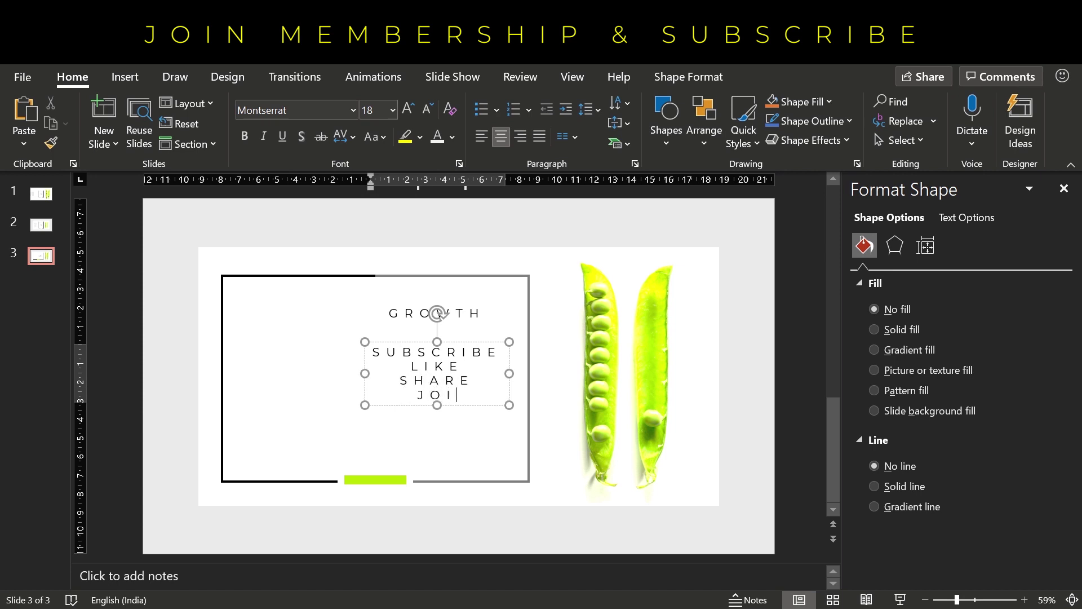
type("N")
Step: Set the list to 10.5 pt with 1.5 line spacing and move it beneath GROWTH
key("ctrl+a")
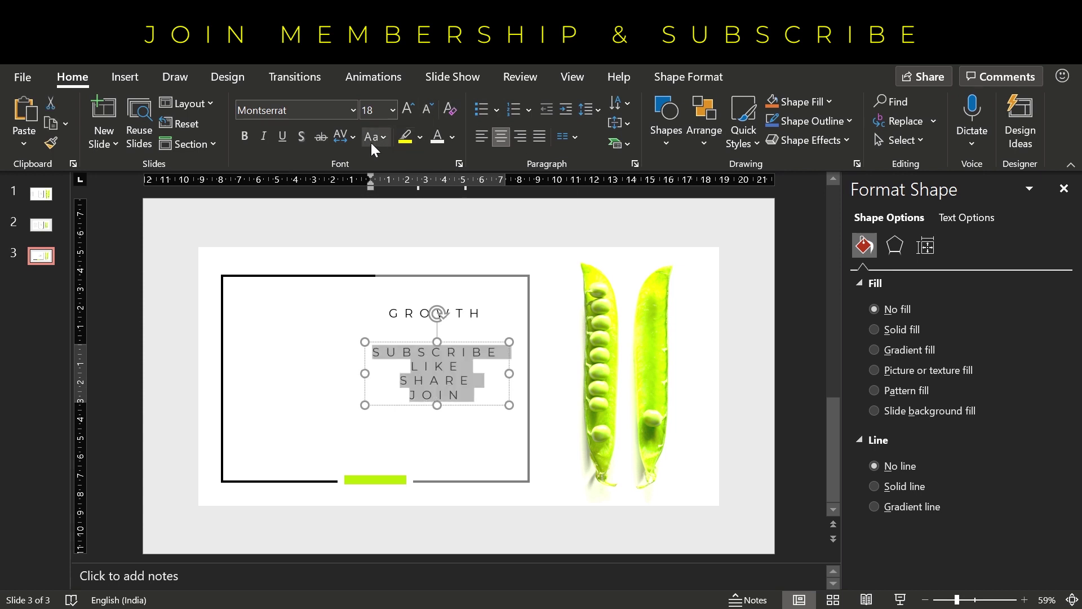
left_click(347, 140)
left_click(383, 278)
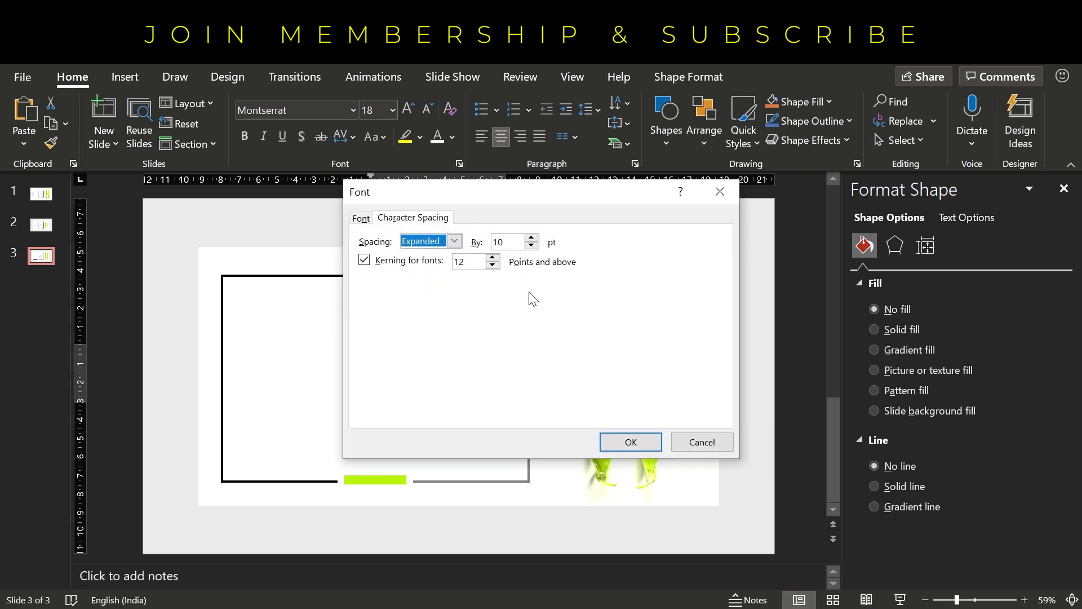
key("Tab")
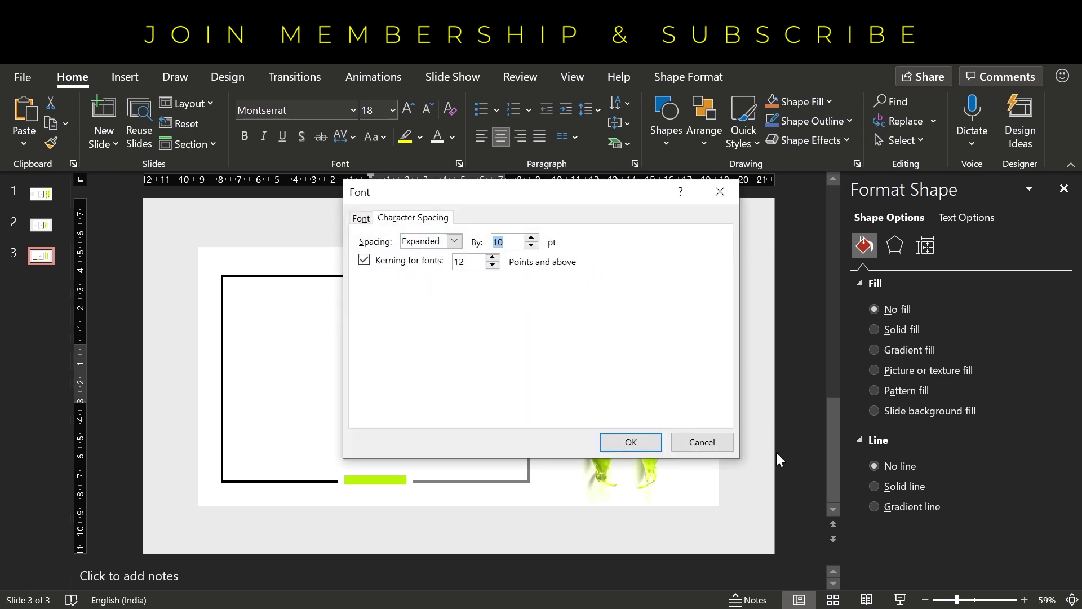
left_click(722, 441)
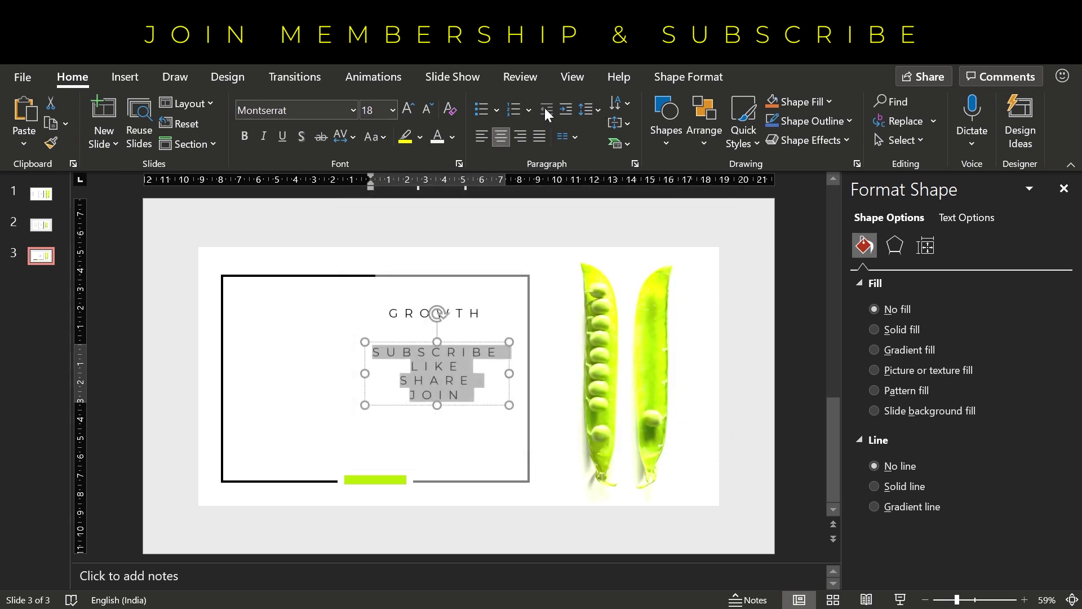
left_click(428, 108)
left_click(590, 109)
left_click(611, 162)
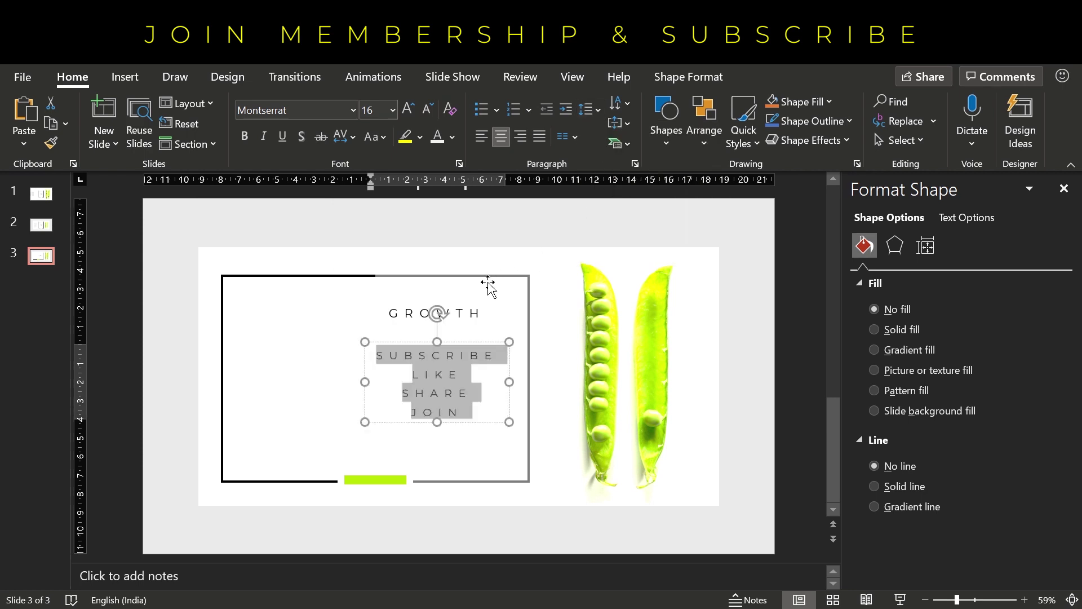
left_click(426, 109)
left_click(426, 107)
left_click(425, 107)
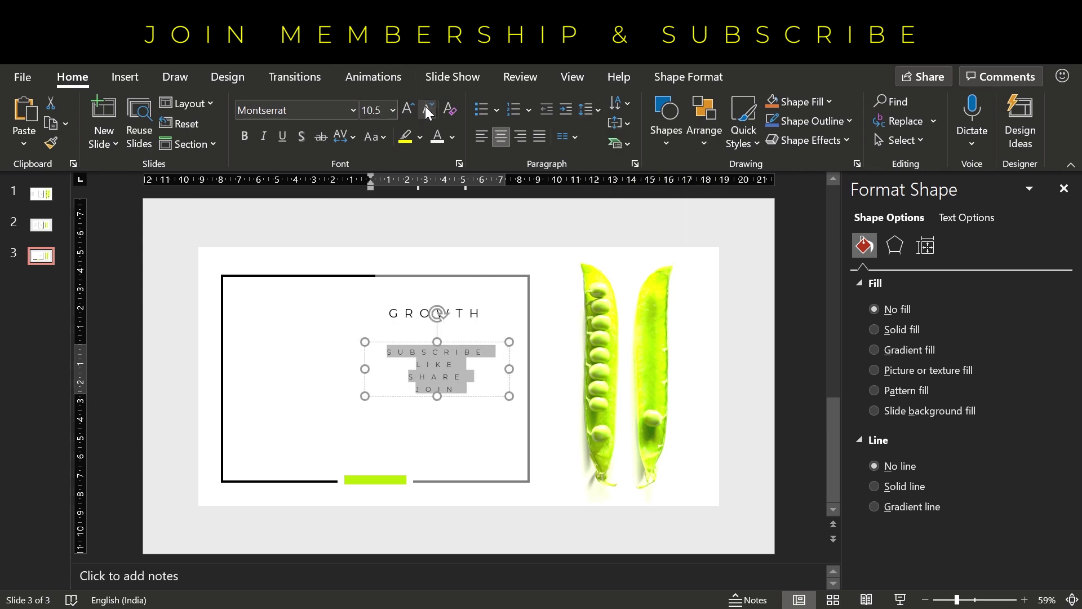
left_click_drag(476, 343, 479, 352)
Step: Centre-align both text boxes, group them, and centre the group vertically on the slide
left_click(459, 314, "shift")
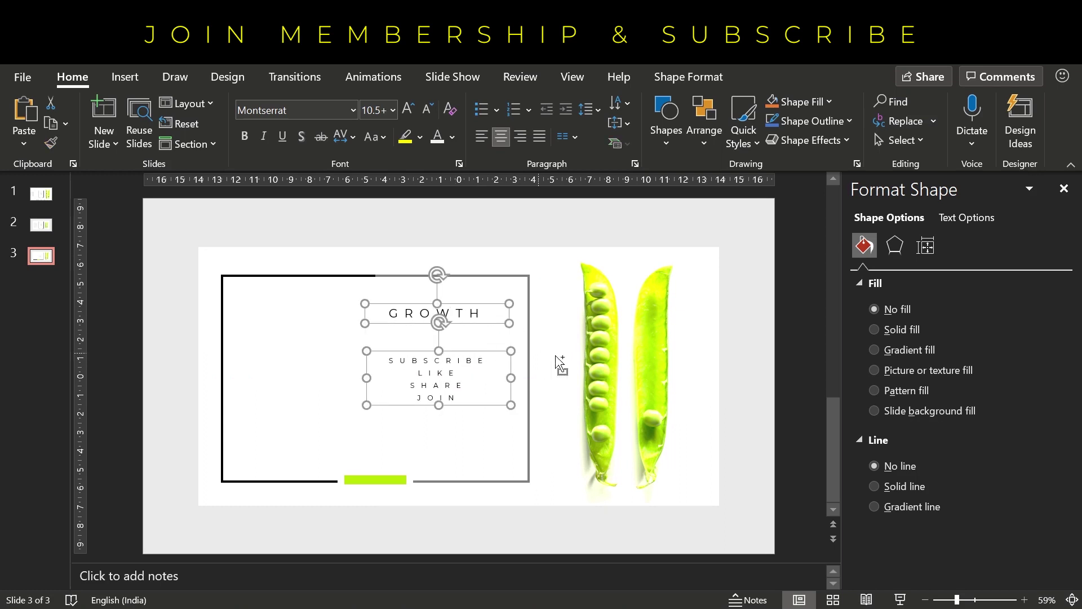
left_click(682, 77)
left_click(890, 103)
left_click(899, 171)
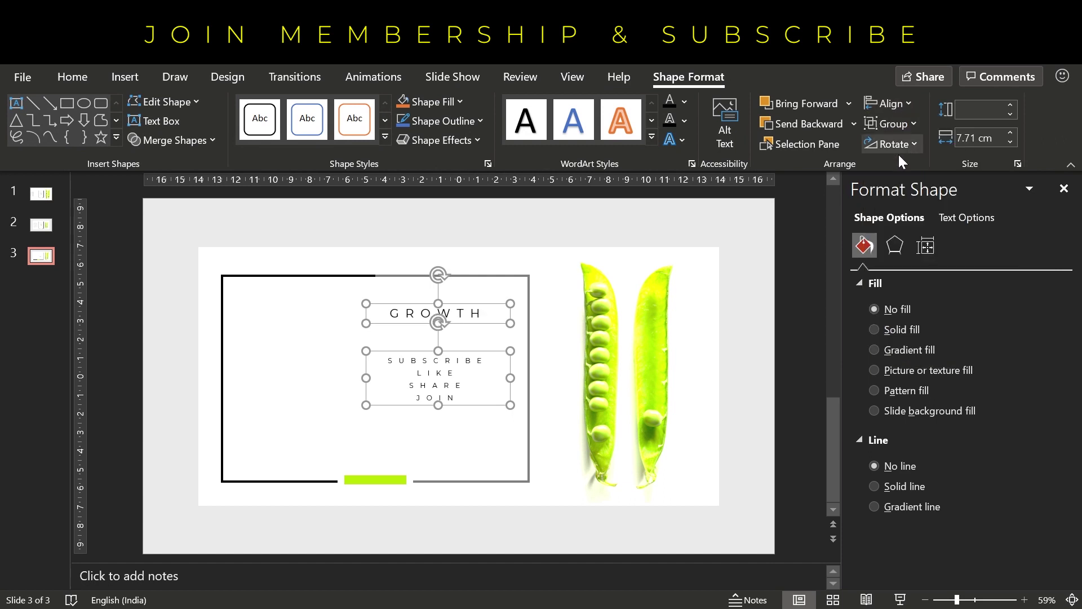
left_click_drag(479, 302, 481, 324)
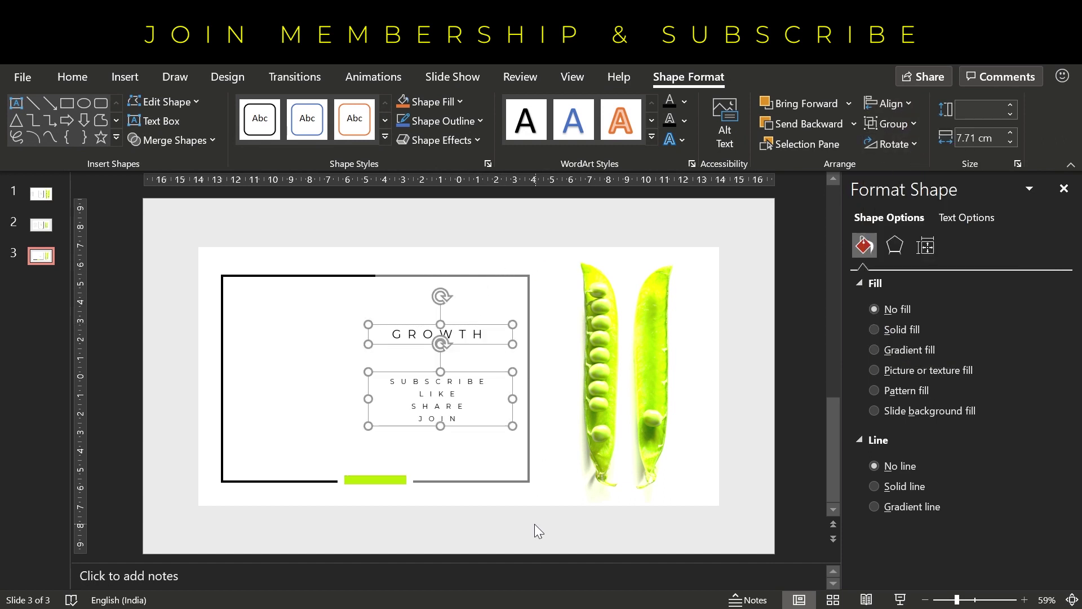
key("ctrl+g")
left_click(875, 104)
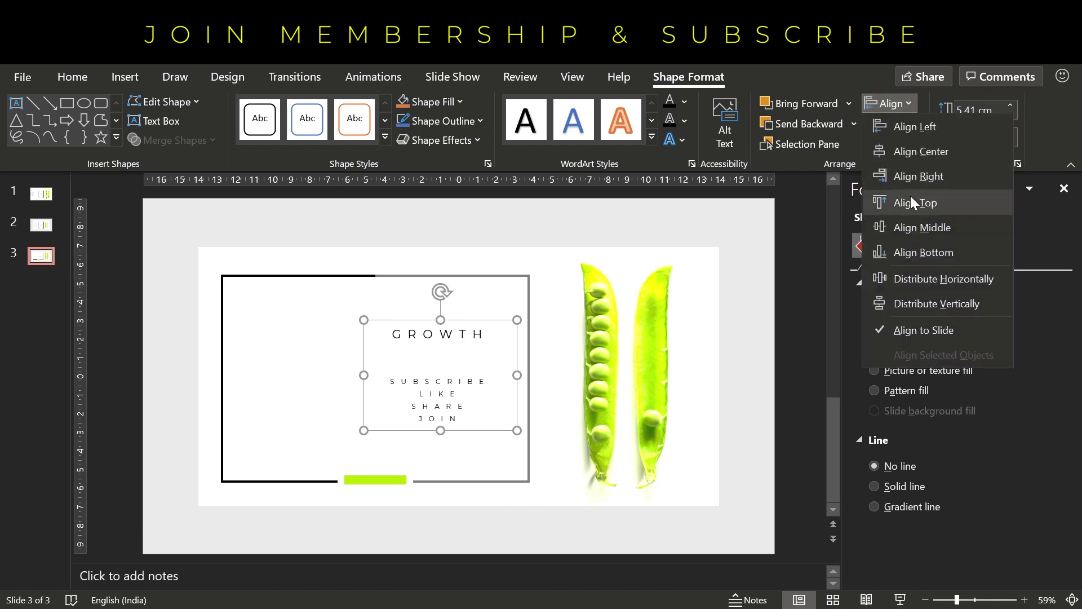
left_click(912, 226)
left_click(450, 517)
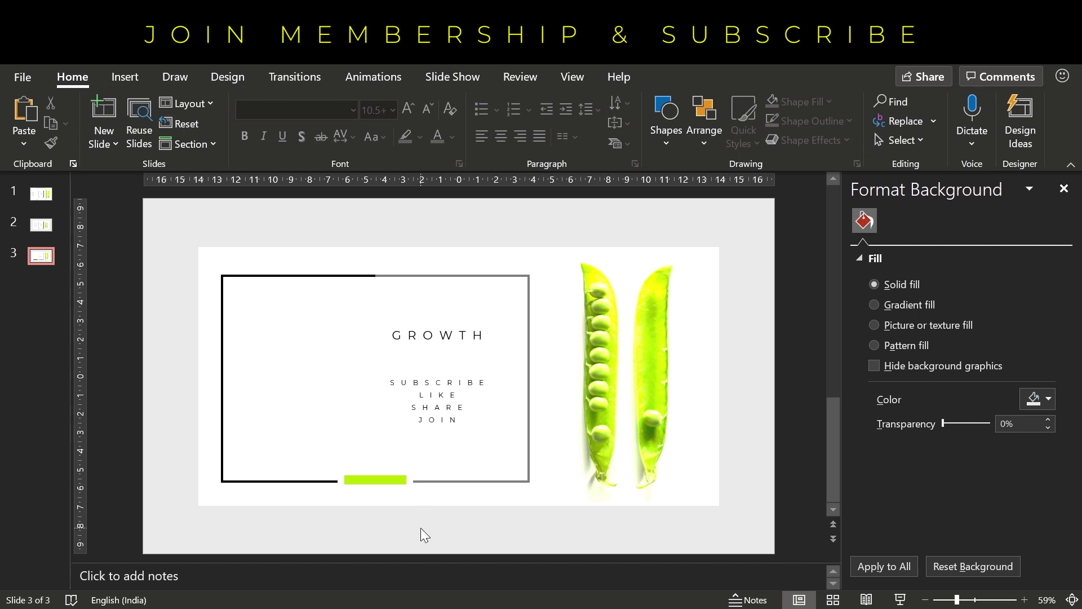
Step: Add a text box in the frame's left side with the number 91 in Montserrat
left_click(124, 77)
left_click(700, 122)
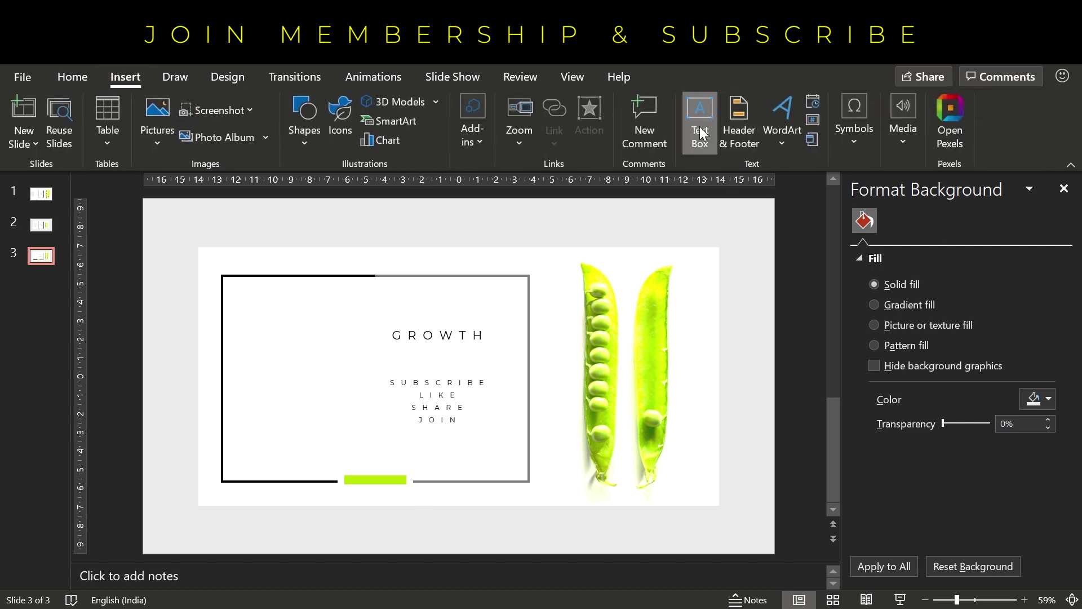
left_click_drag(244, 309, 353, 446)
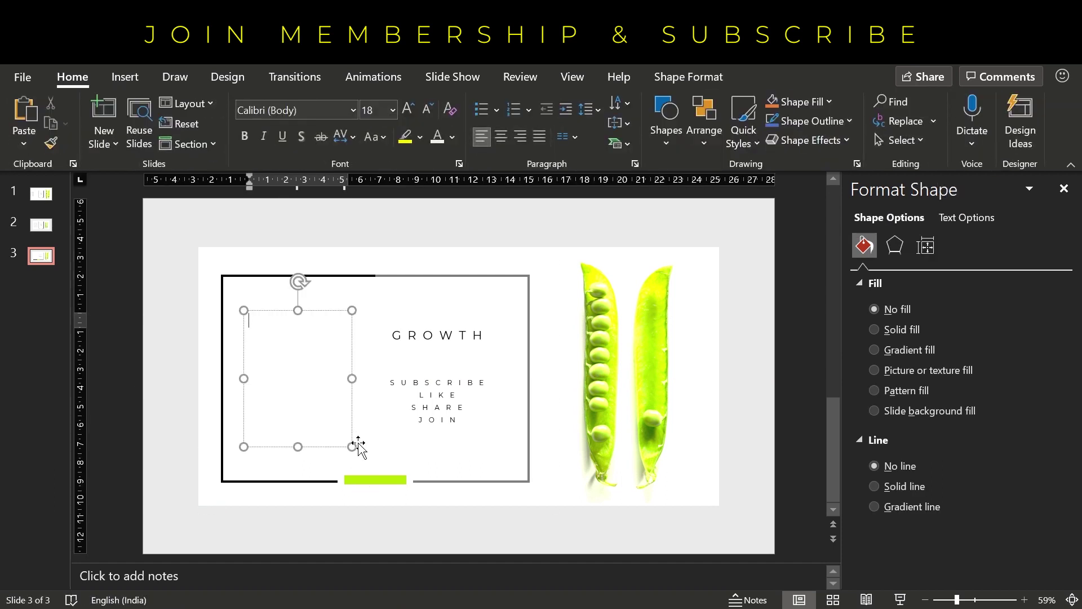
type("91")
key("ctrl+a")
left_click(294, 110)
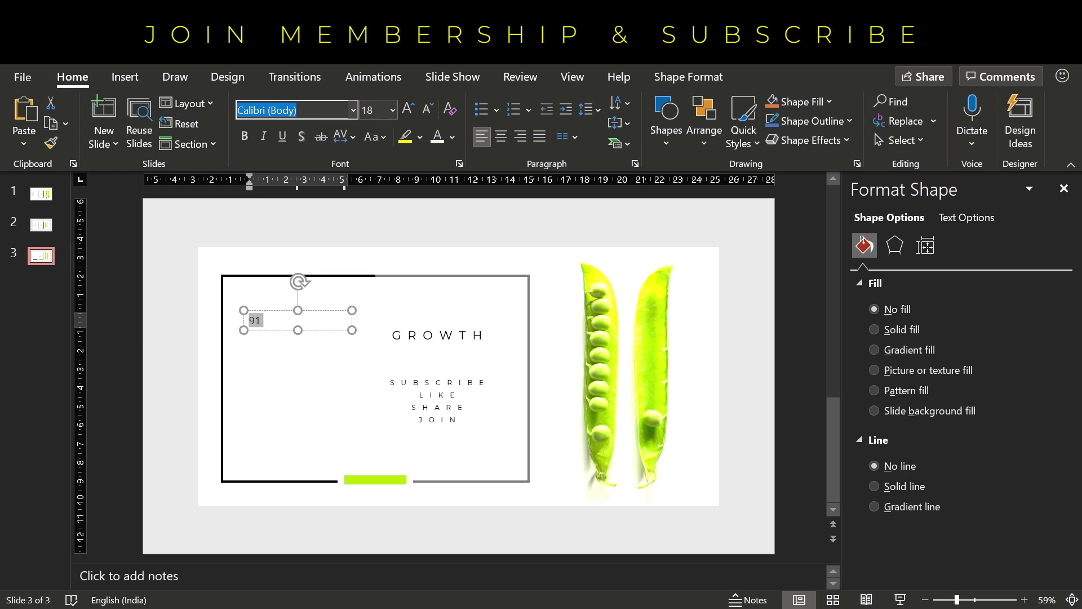
type("Montserrat")
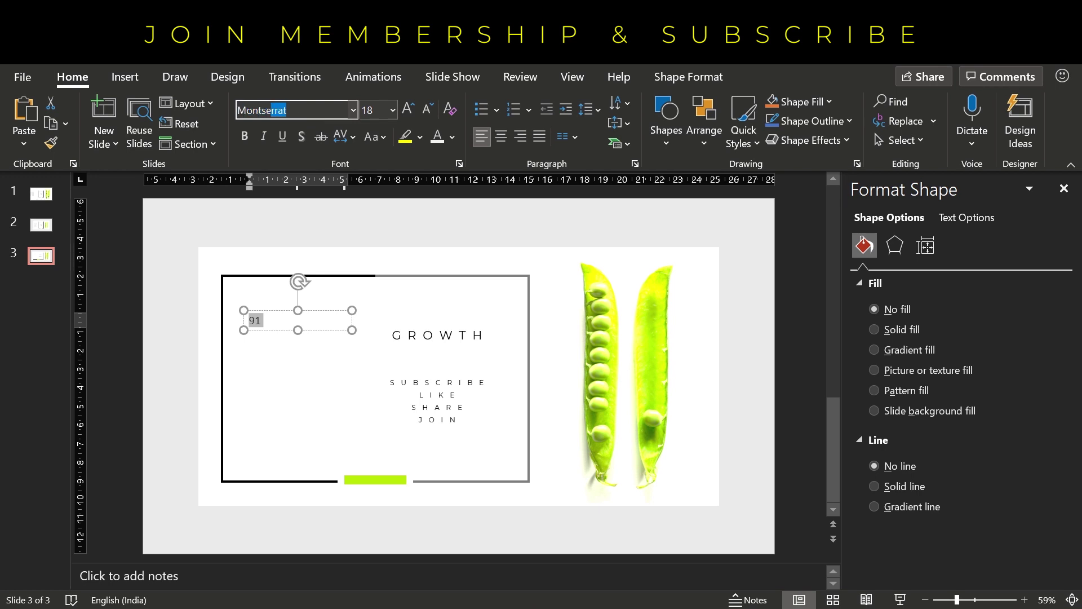
key("Return")
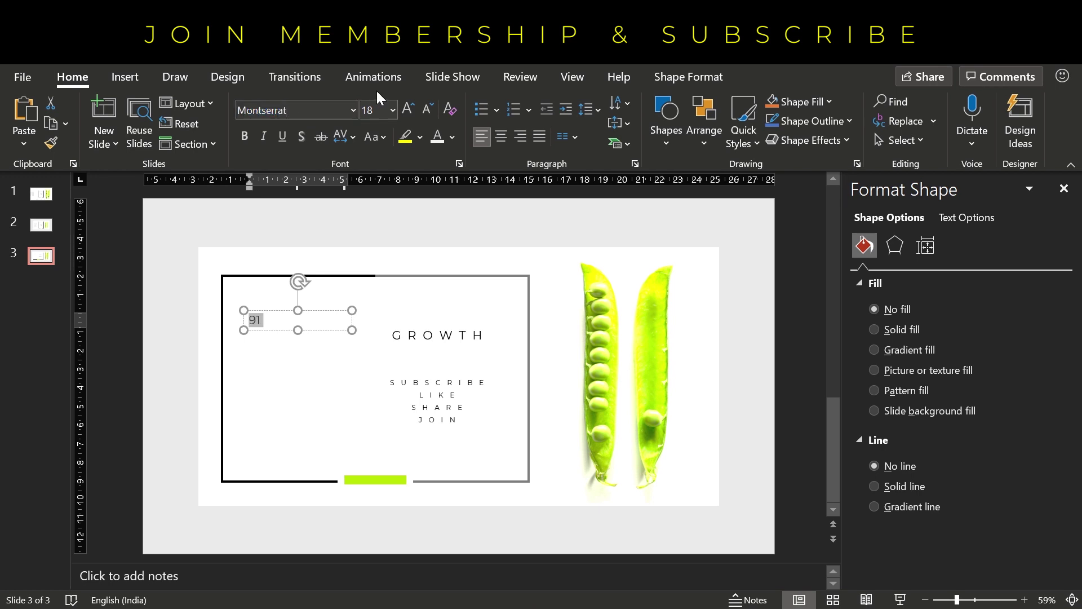
Step: Enlarge the 91 to 199 pt on one line and position it in the frame's left half
left_click(409, 109)
left_click(409, 109)
left_click(409, 109)
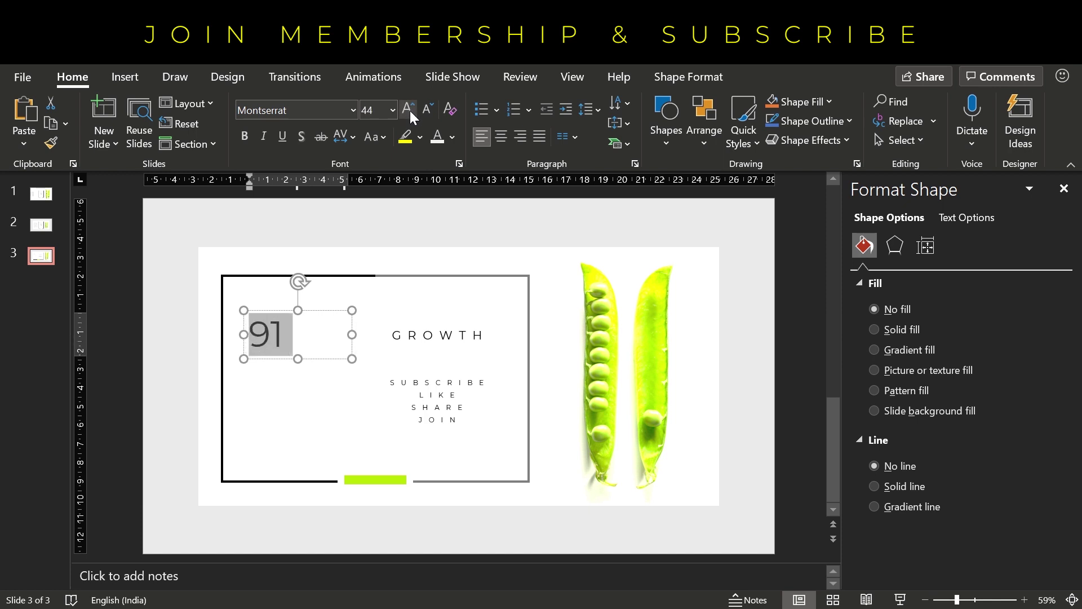
left_click(409, 111)
left_click(409, 110)
left_click(410, 110)
left_click(410, 109)
left_click(410, 110)
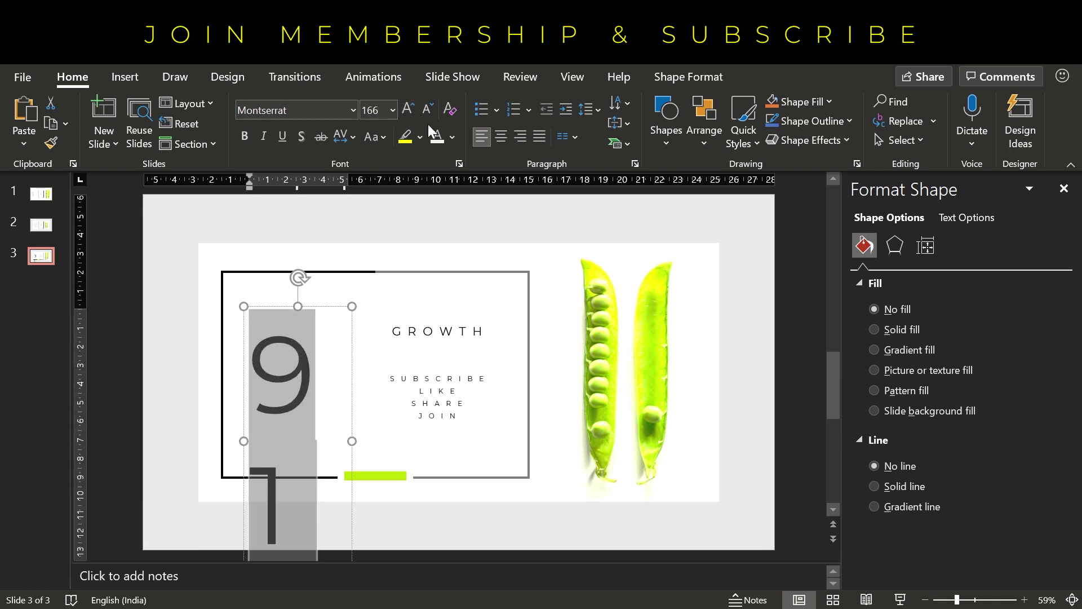
left_click_drag(352, 441, 405, 437)
left_click(410, 110)
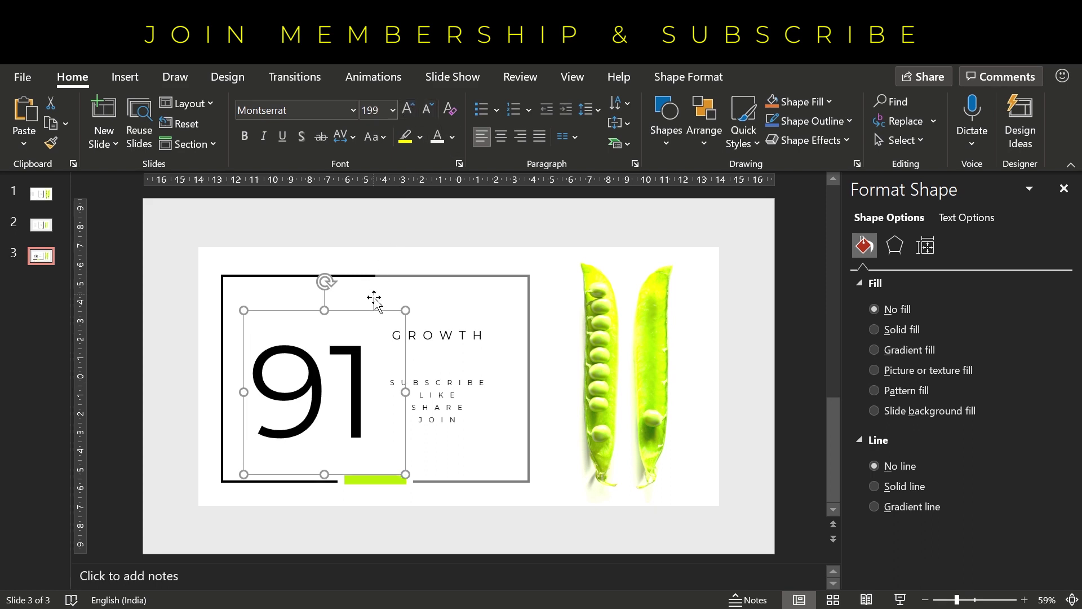
left_click_drag(370, 311, 362, 300)
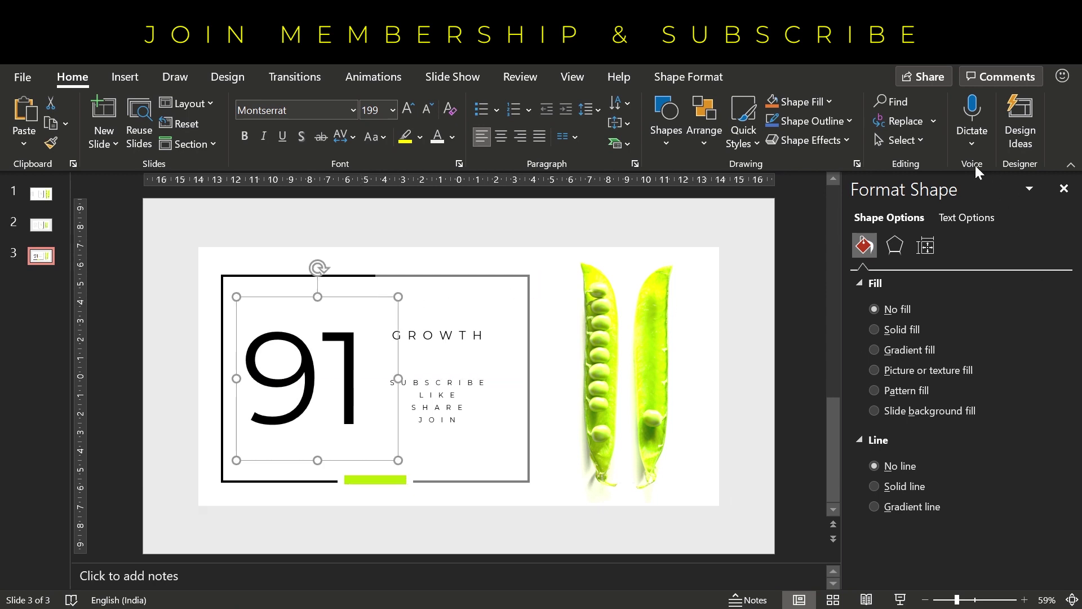
Step: Change the 91's text fill to light grey
left_click(969, 217)
left_click(1040, 421)
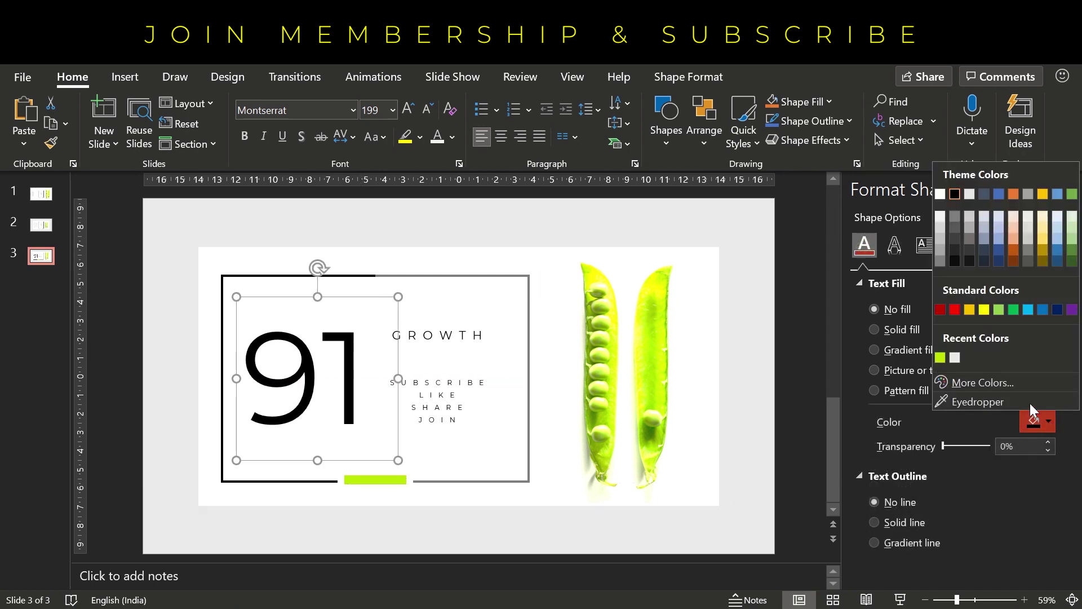
left_click(940, 228)
left_click(750, 369)
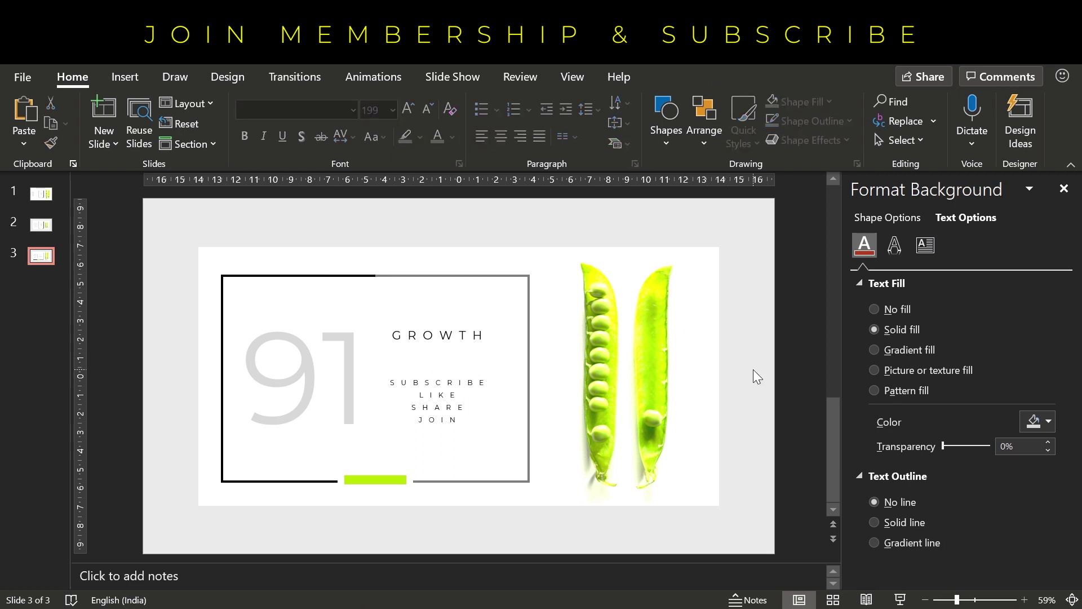
Step: Set both frame lines' line colour to light grey
left_click(323, 276)
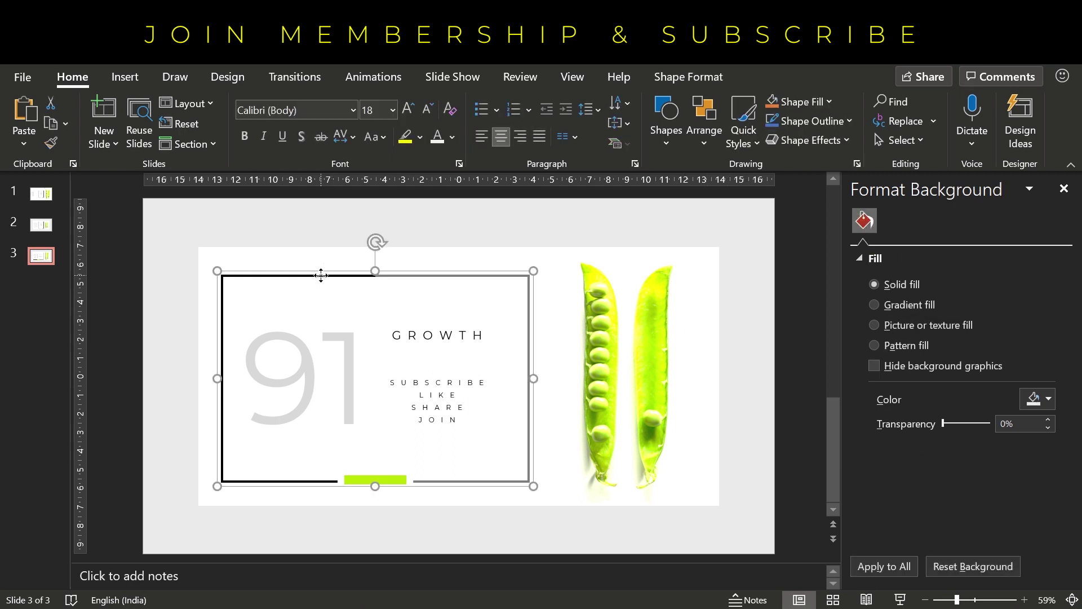
left_click(323, 277, "shift")
left_click(1055, 405)
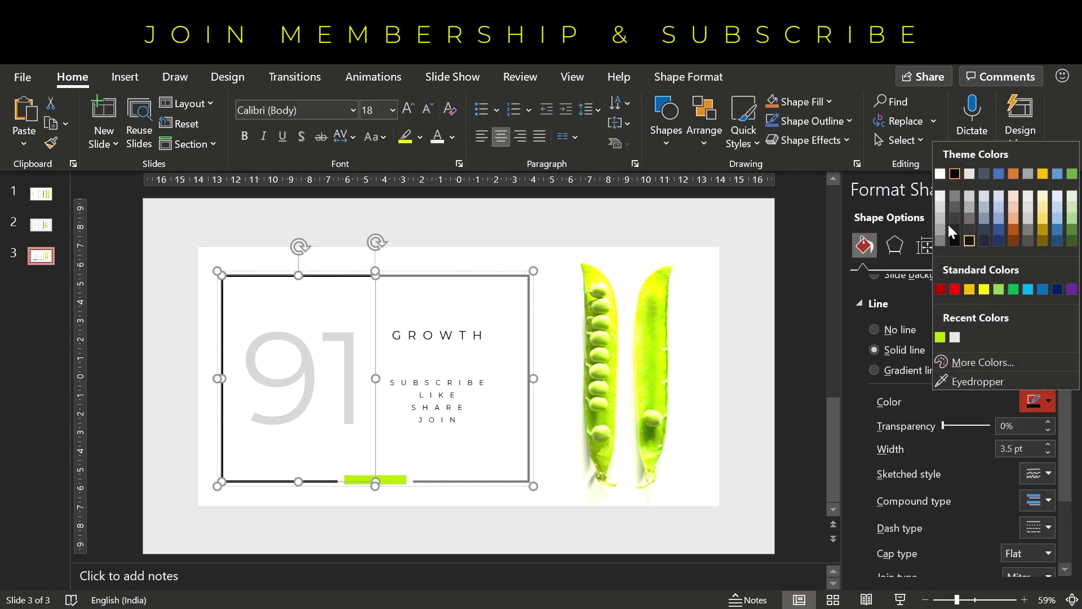
left_click(938, 210)
left_click(760, 331)
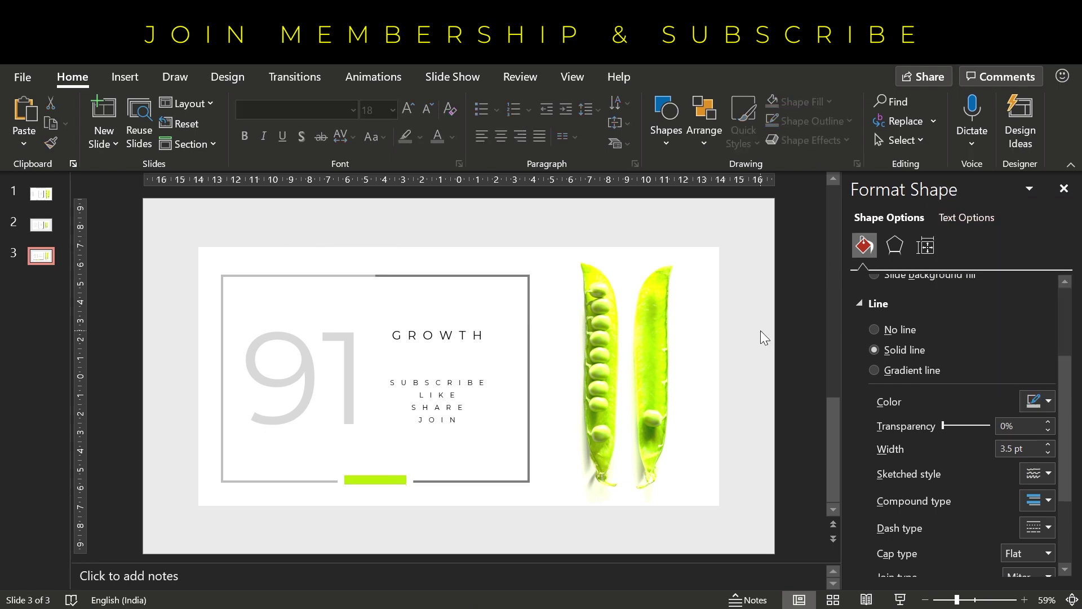
scroll(743, 153, "down", 1)
Step: Search the icon library for GROWTH and choose the bar-chart growth icon
left_click(350, 137)
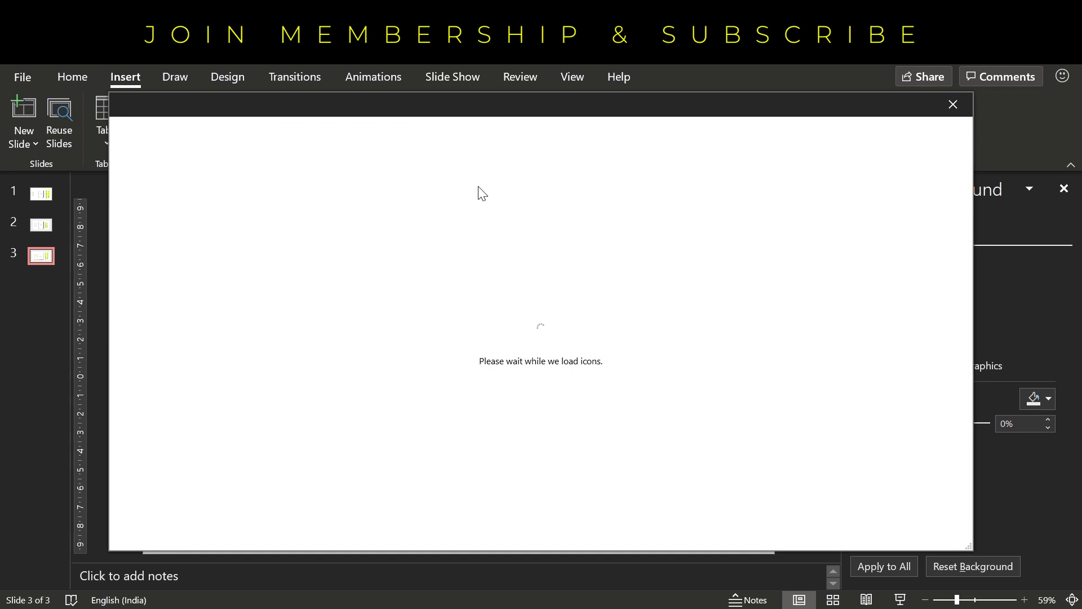
type("PERCENT\\")
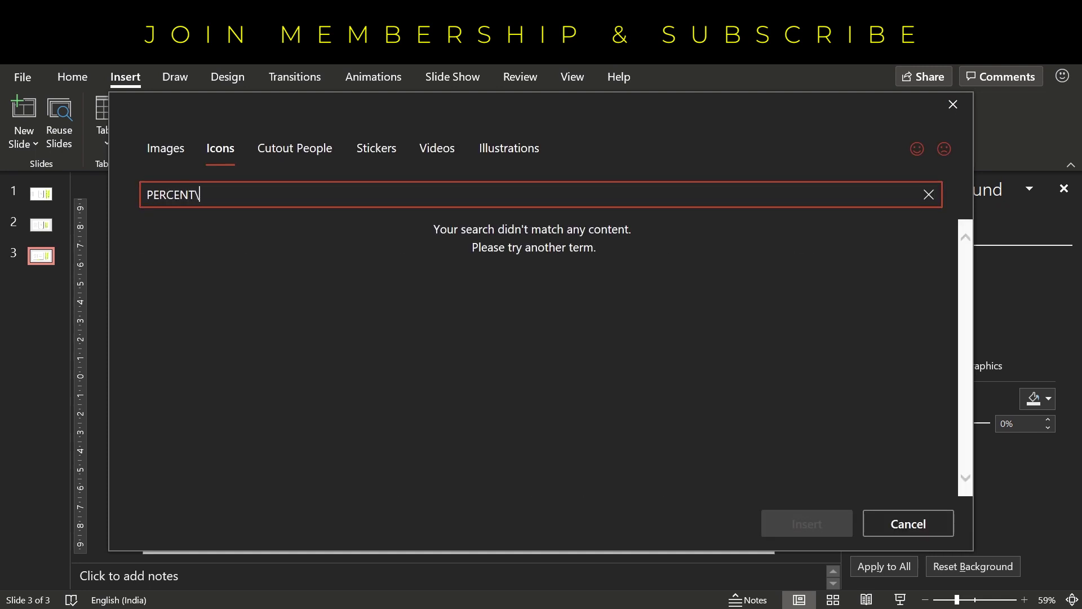
key("BackSpace")
key("BackSpace")
key("BackSpace")
key("BackSpace")
key("BackSpace")
key("BackSpace")
key("BackSpace")
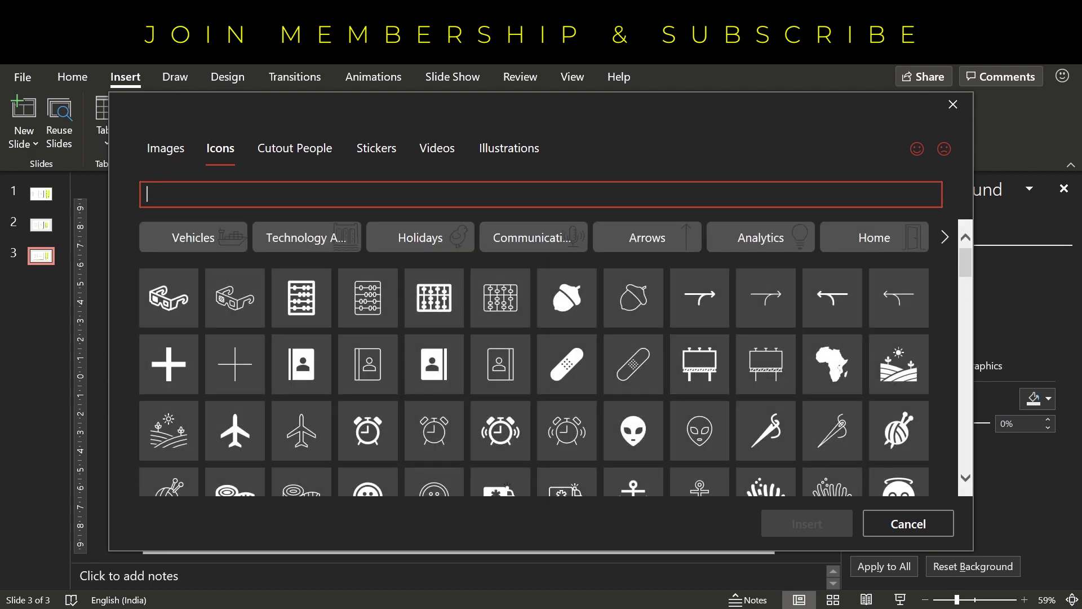
type("GROWTH")
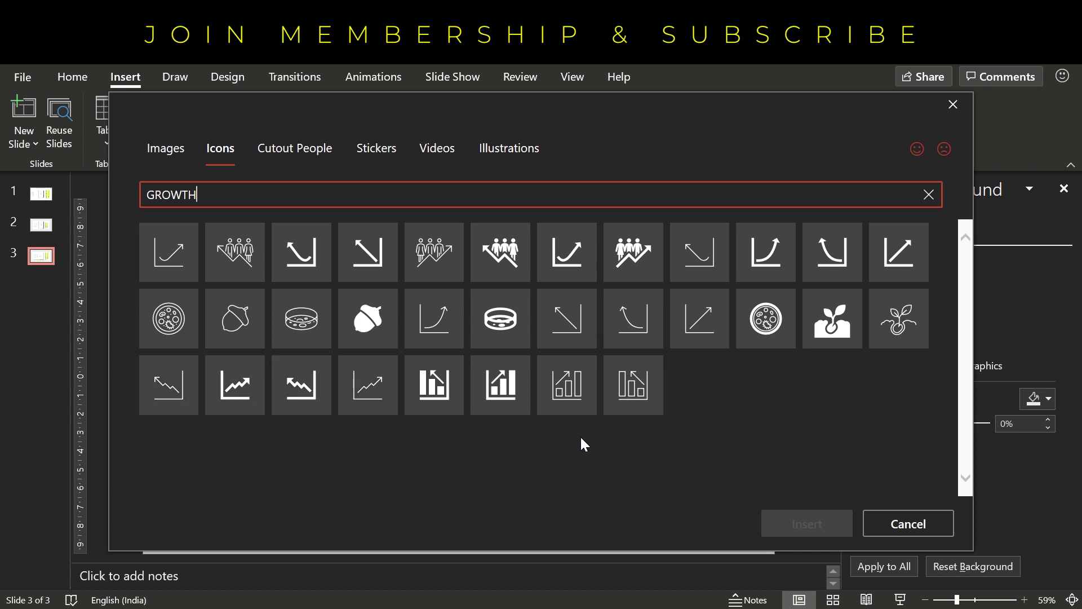
left_click(566, 385)
Step: Insert the chart icon, shrink it to 1.62 cm in the frame's top-left corner, and fill it light grey
left_click(817, 524)
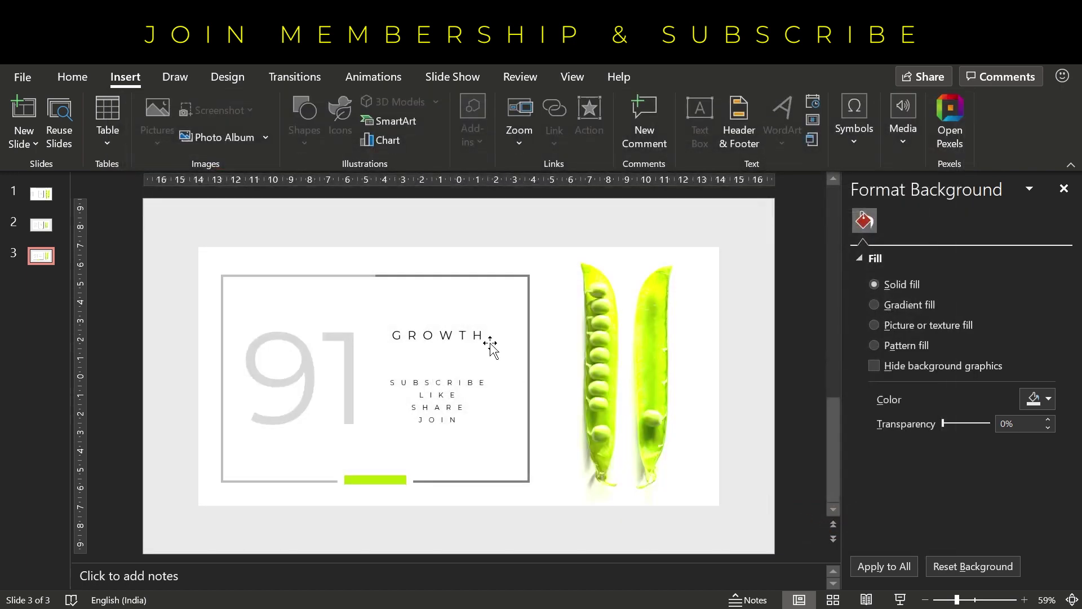
left_click_drag(484, 399, 245, 295)
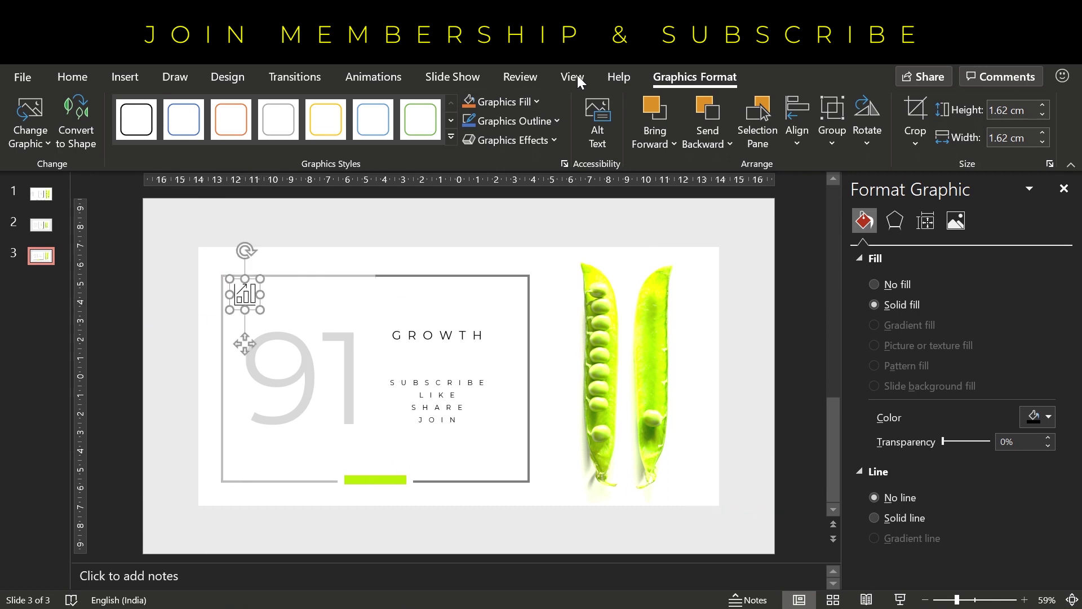
left_click(536, 103)
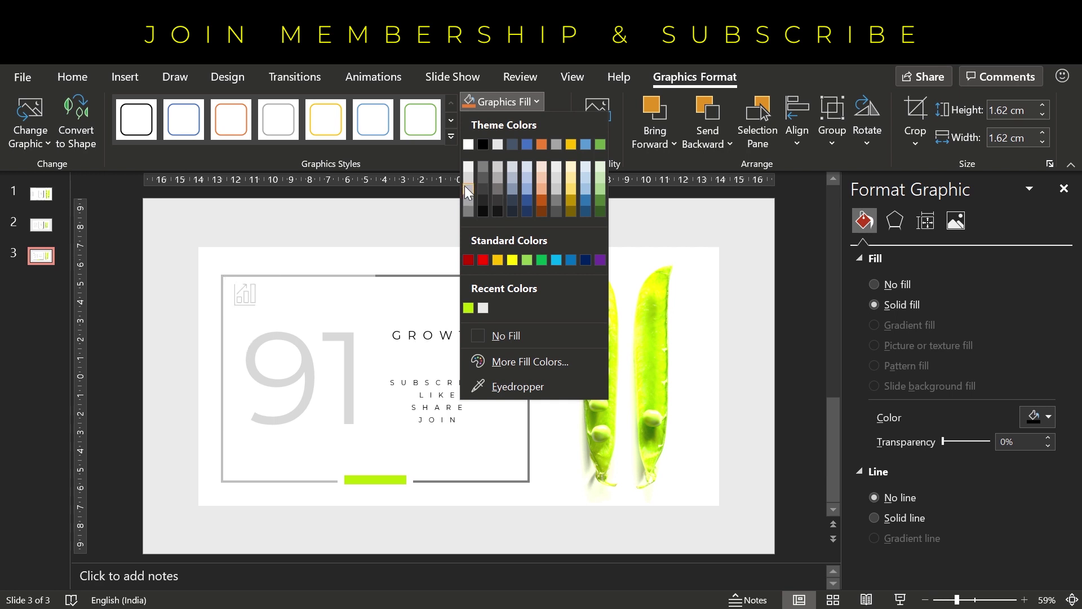
left_click(465, 185)
left_click(160, 337)
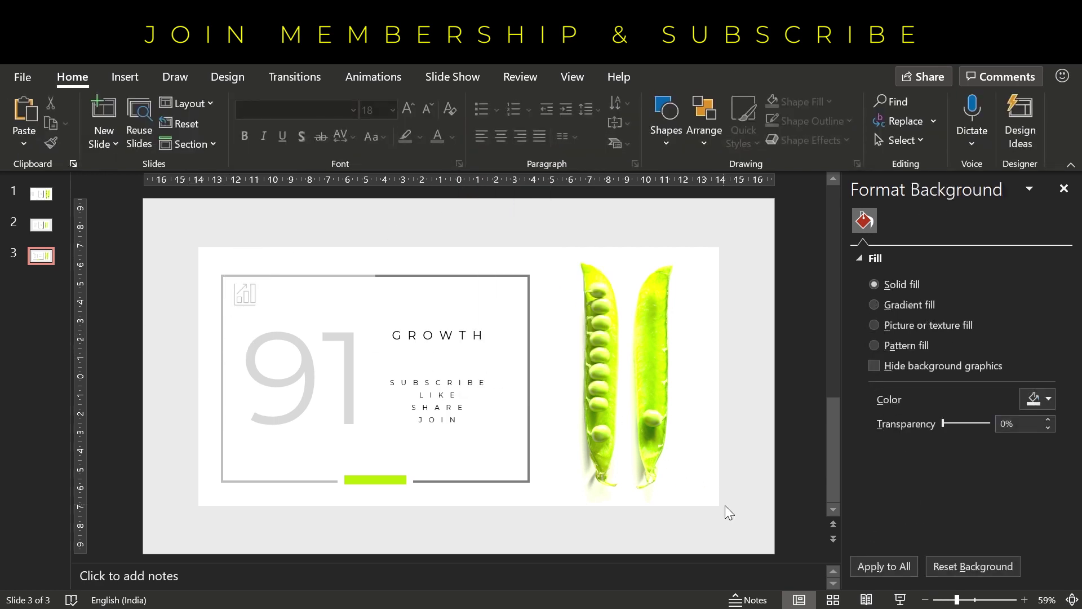
Step: Give the white panel an outer shadow: 26 pt blur, 46 pt distance, bluish-grey, 78% transparency
left_click(454, 500)
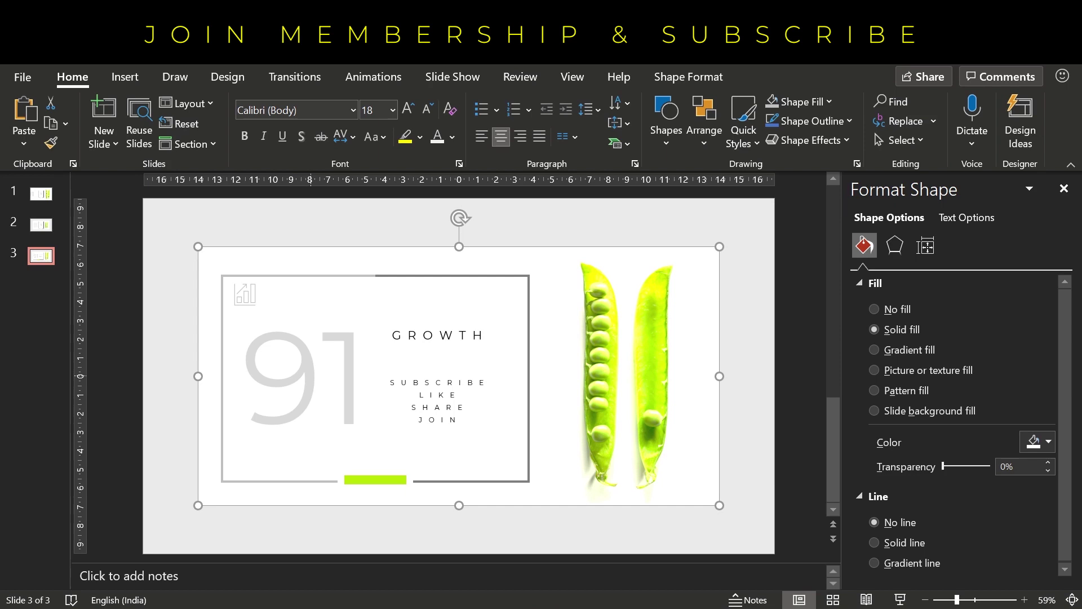
left_click(895, 246)
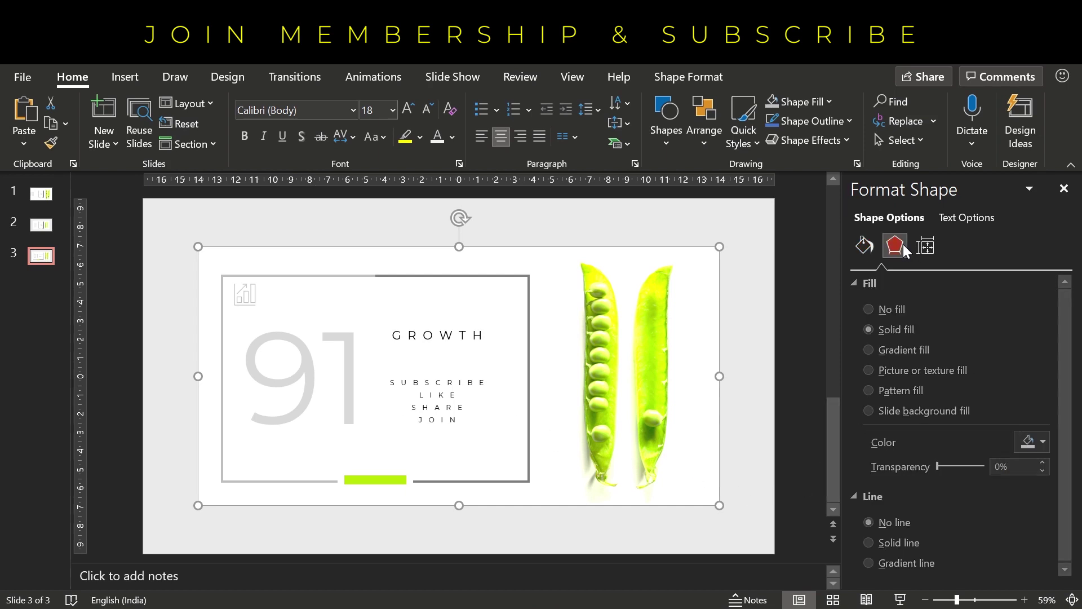
left_click(1047, 302)
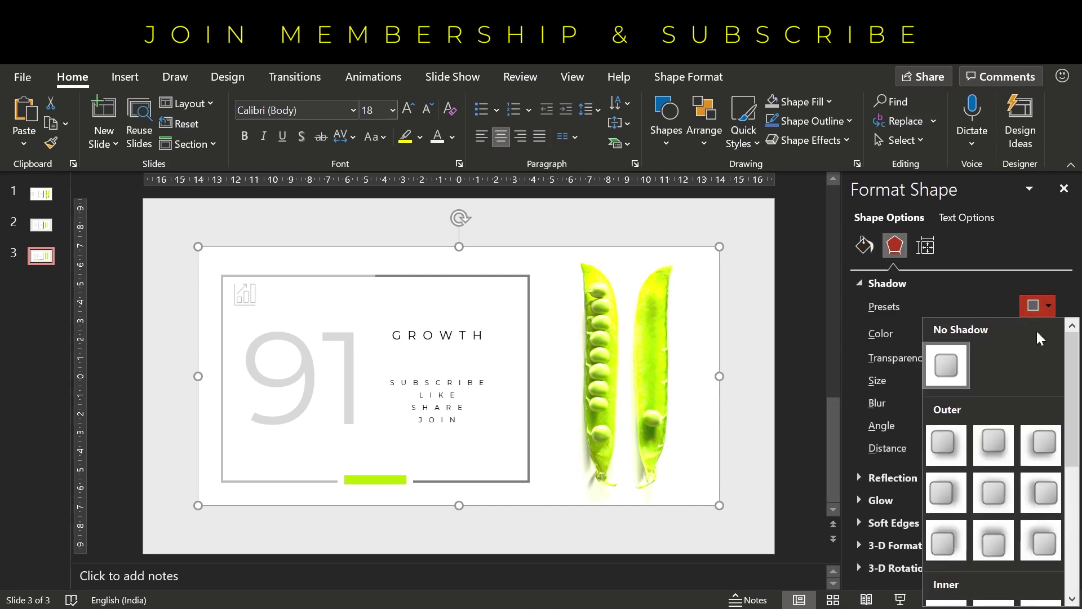
left_click(939, 448)
left_click_drag(934, 403, 949, 404)
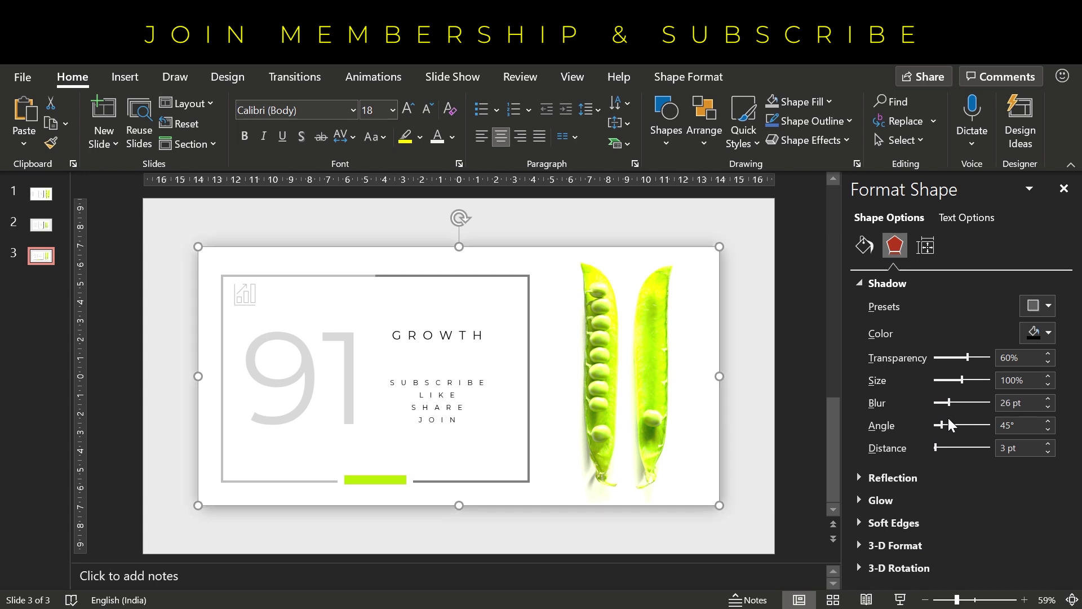
left_click_drag(935, 447, 946, 448)
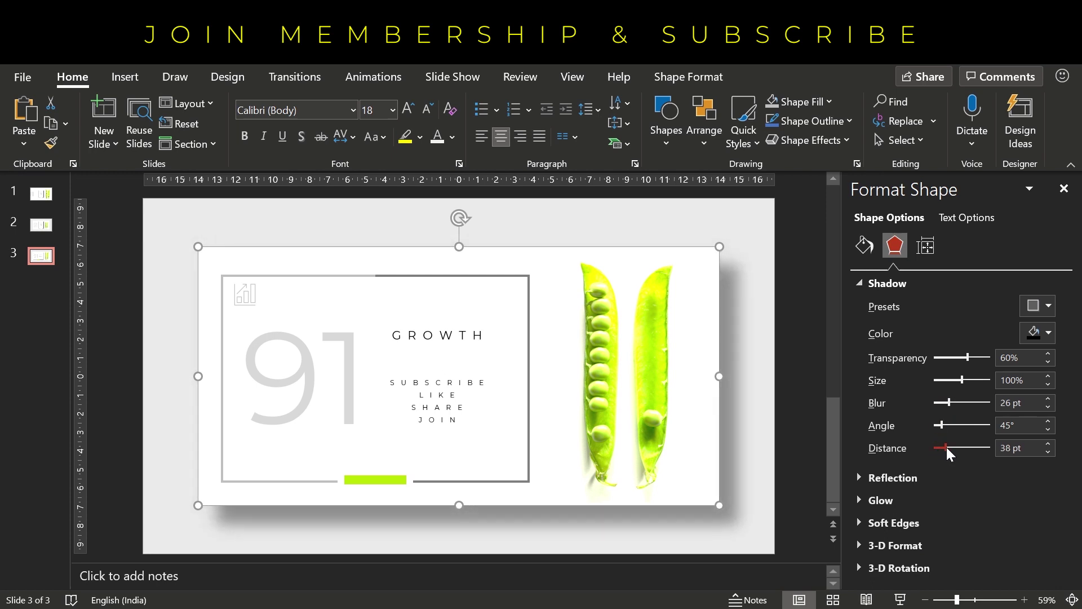
left_click(1042, 335)
left_click(983, 433)
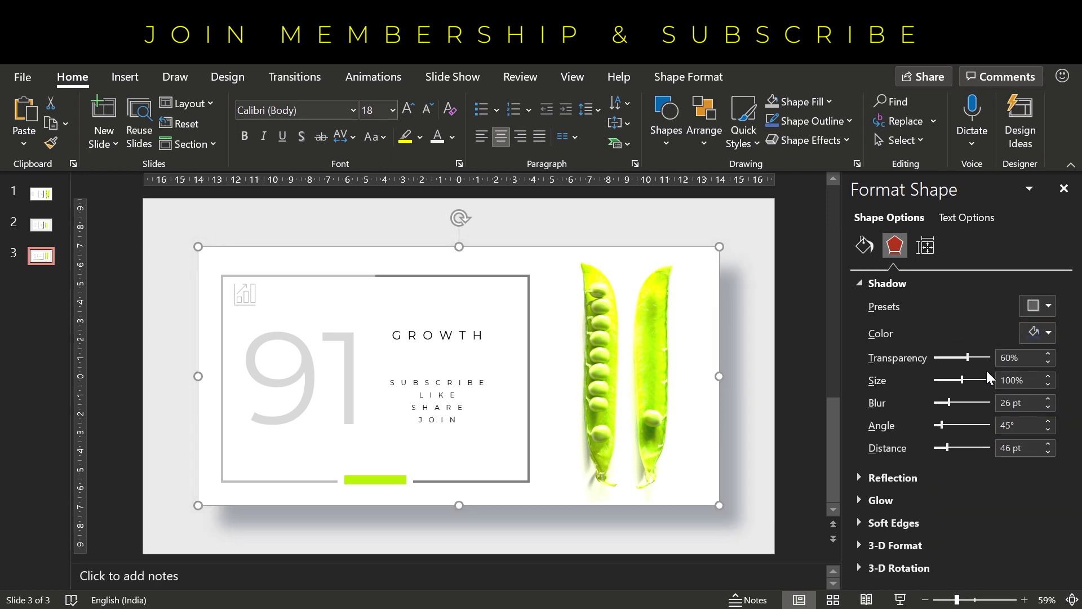
left_click_drag(969, 357, 979, 358)
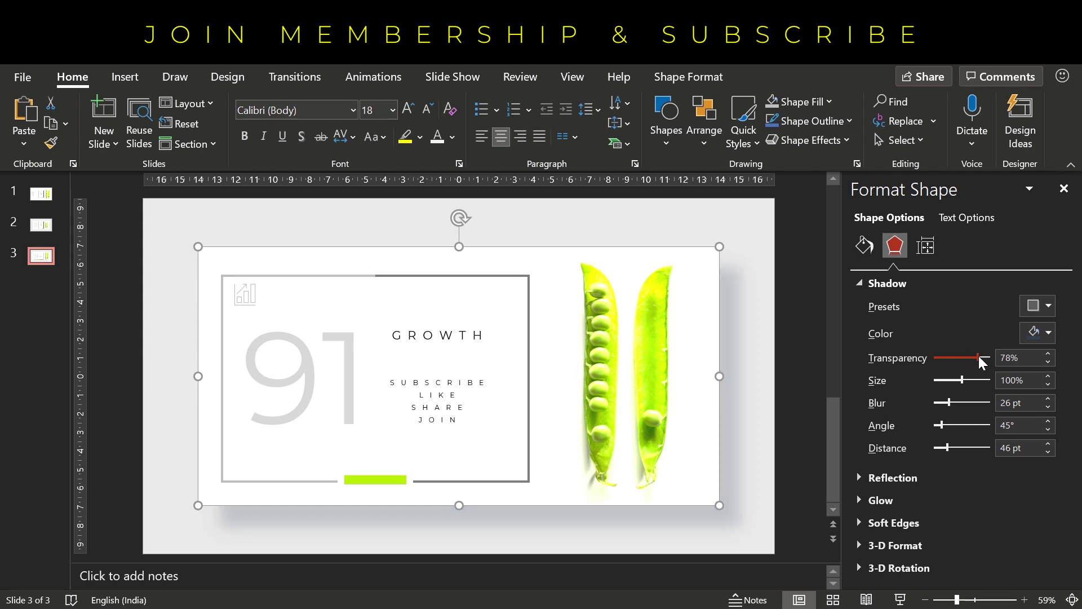
left_click(786, 401)
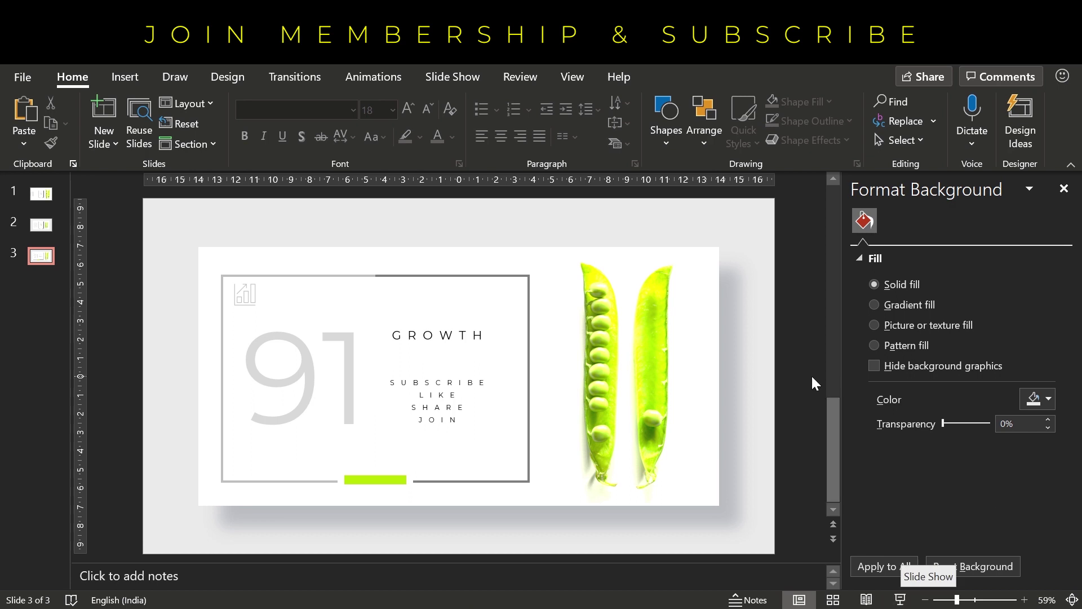
Step: Add a text box above the card reading 'CREATIVE VENUS' in Montserrat
left_click(120, 78)
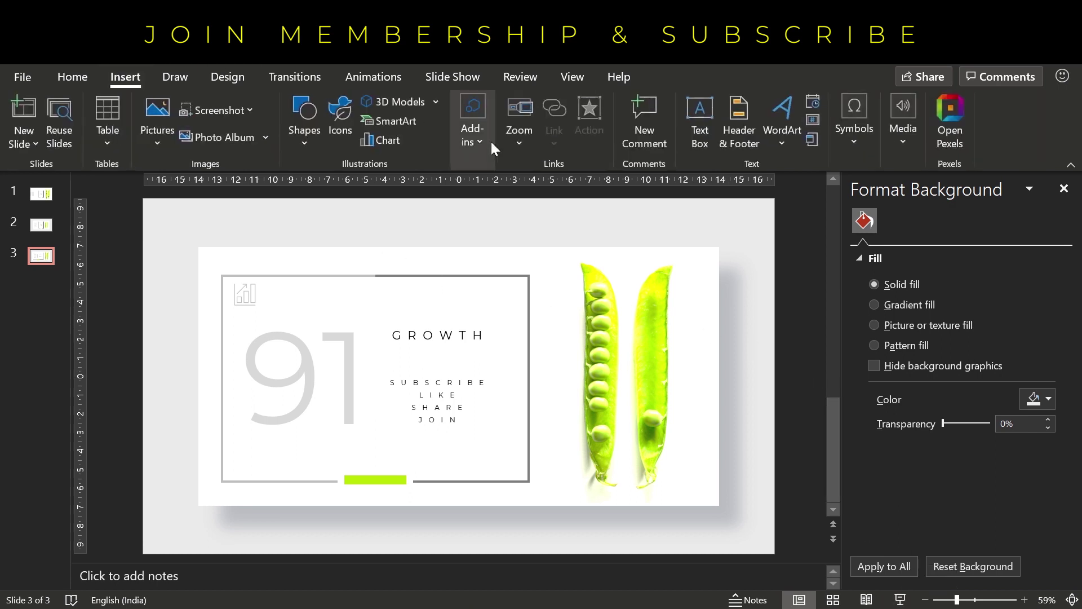
left_click(702, 133)
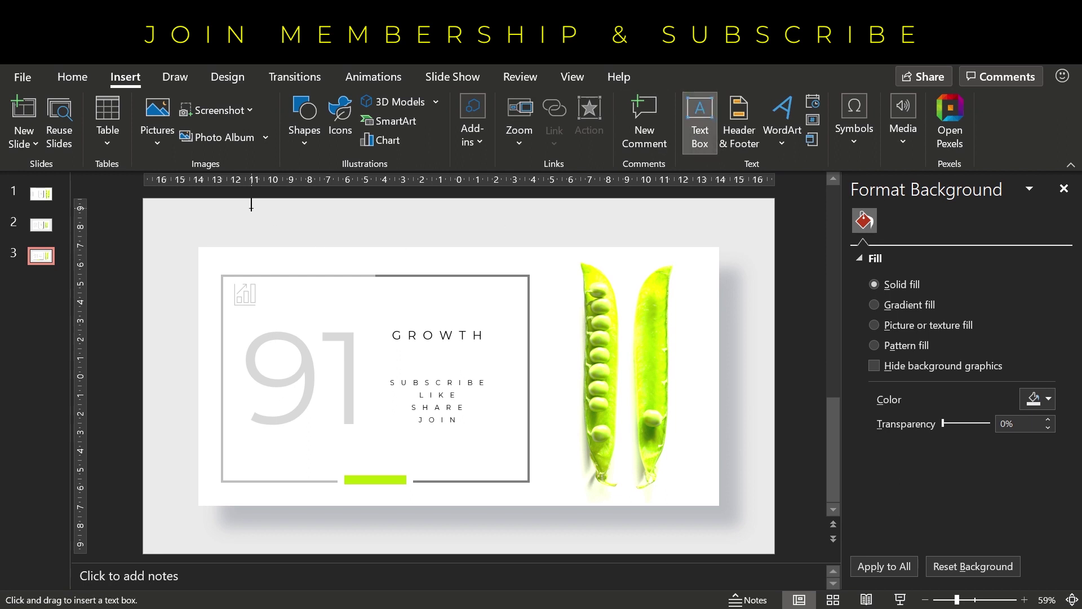
left_click_drag(252, 211, 387, 240)
type("CREATIVE VENUS")
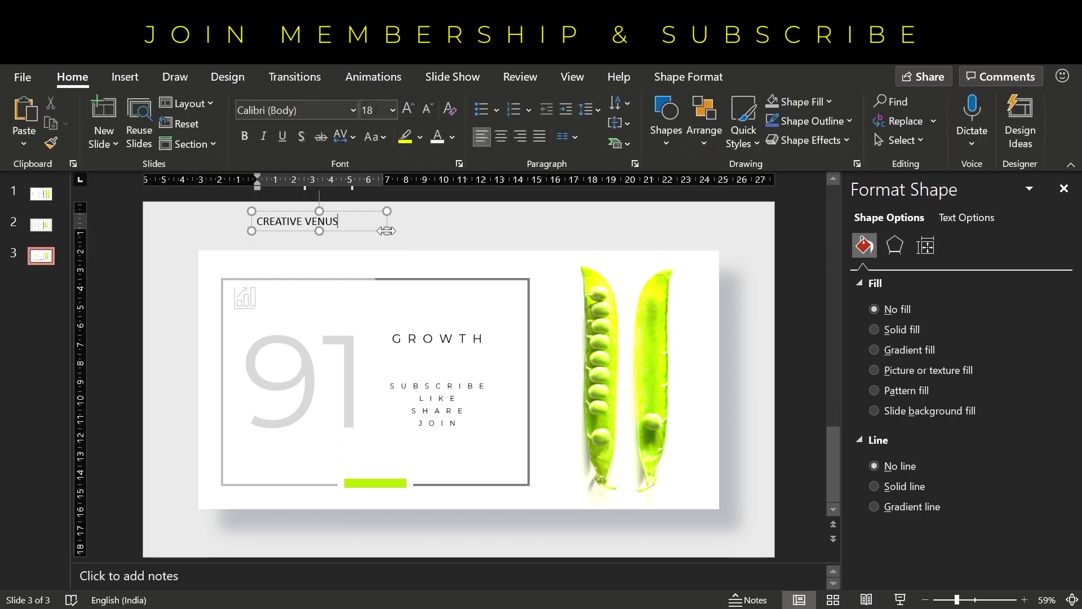
key("ctrl+a")
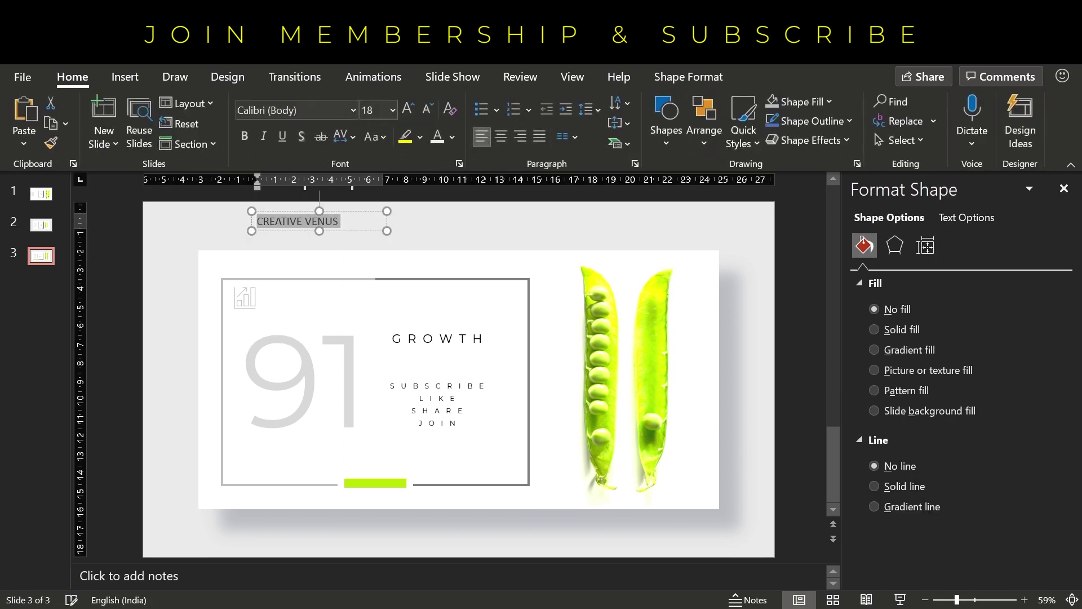
key("ctrl+shift+f")
type("Montserrat")
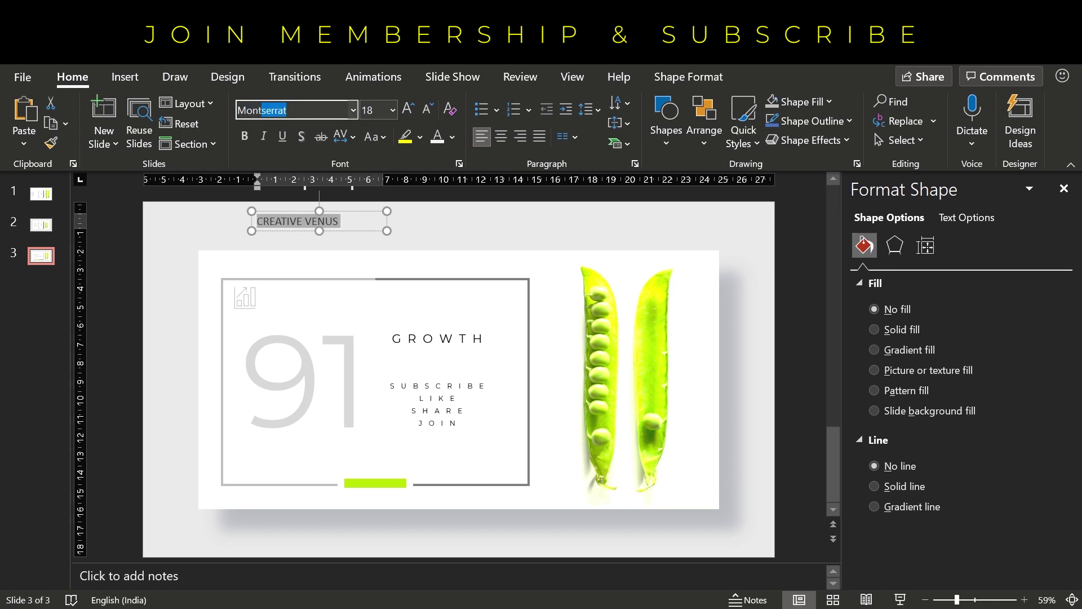
key("Return")
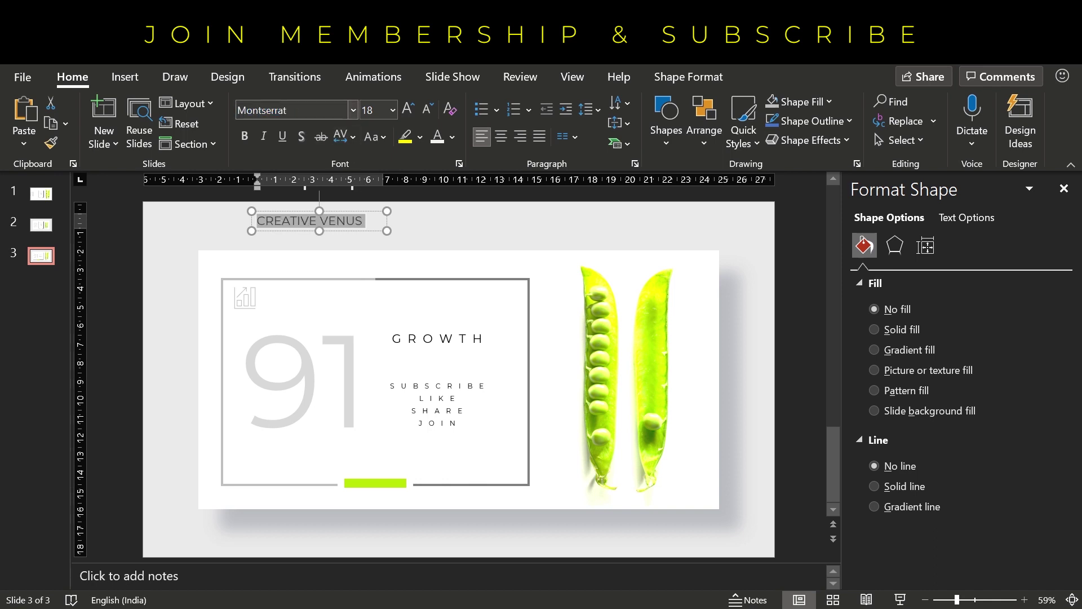
Step: Make the CREATIVE VENUS text gray with 15 pt expanded character spacing
left_click(352, 110)
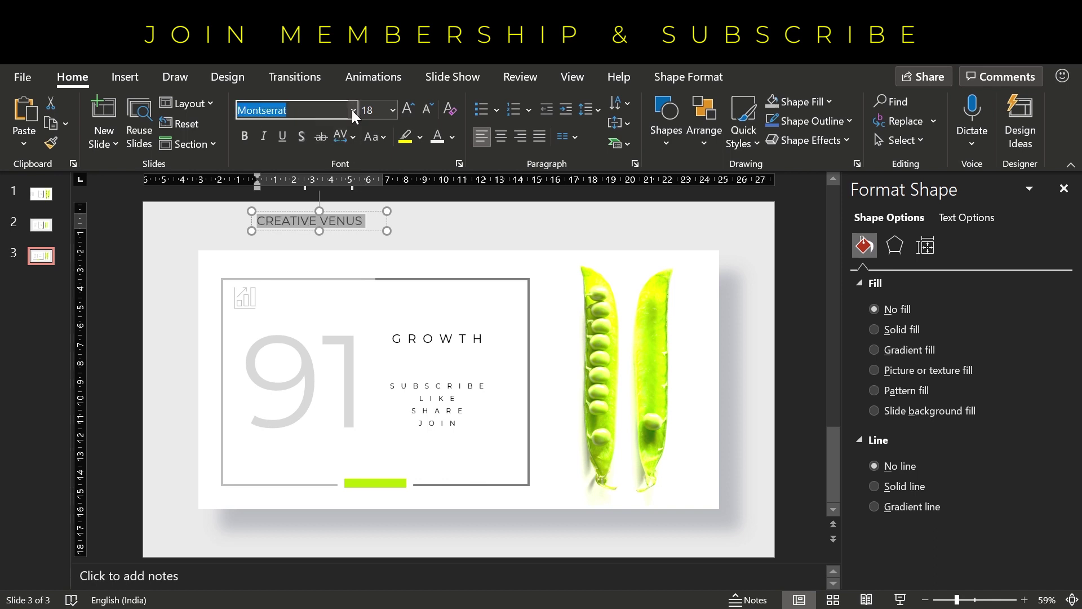
left_click(453, 137)
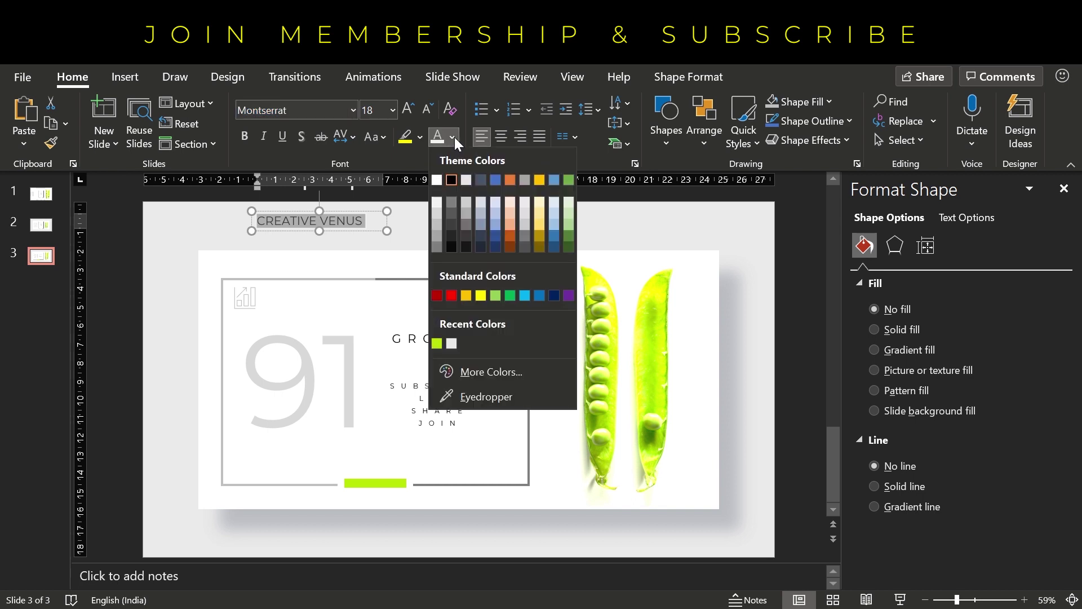
left_click(434, 229)
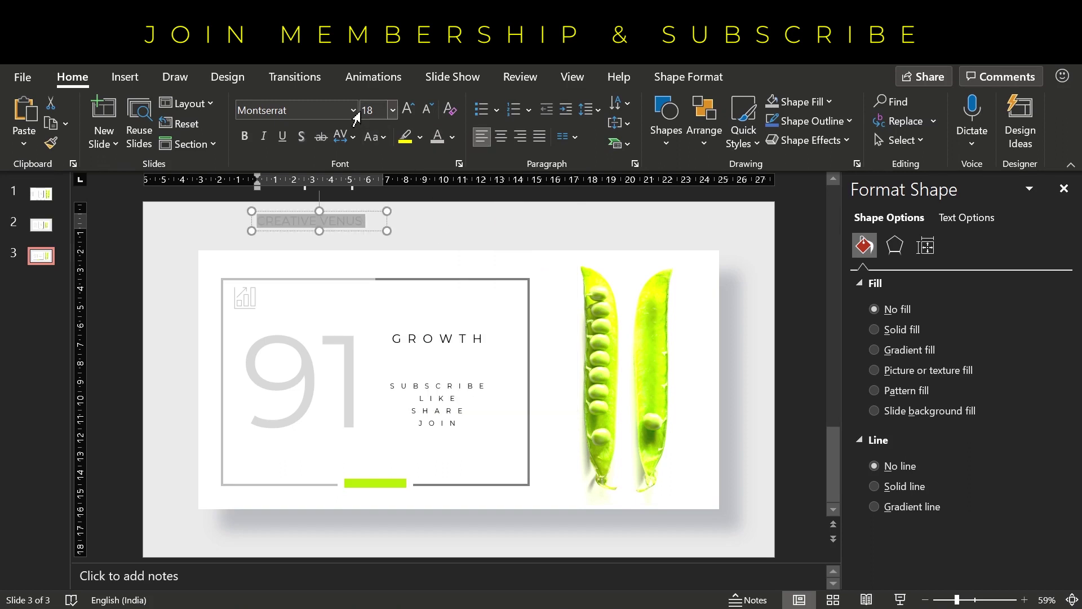
left_click(354, 137)
left_click(375, 278)
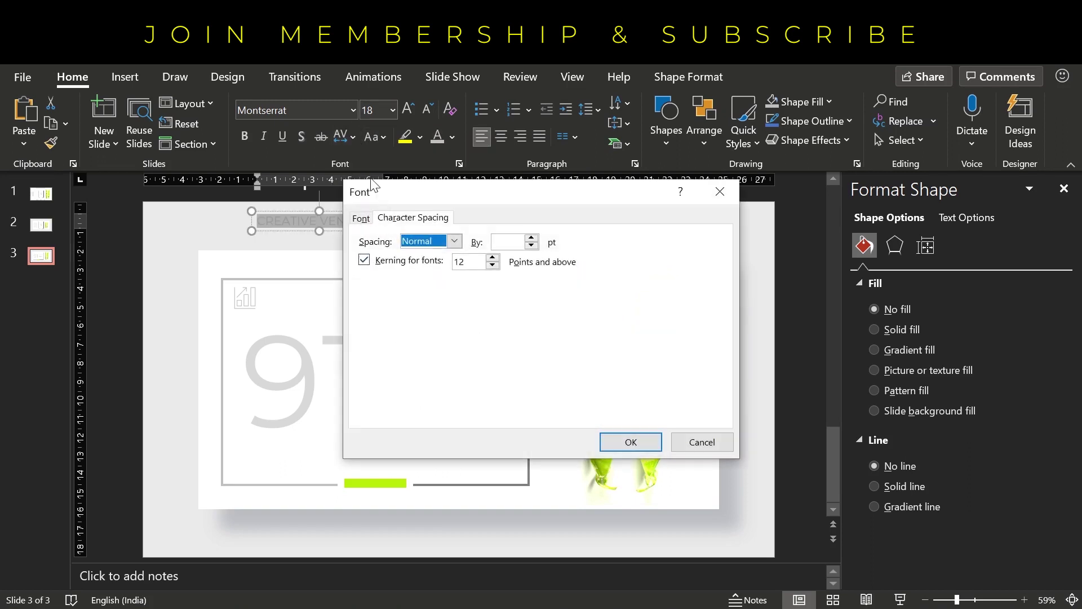
left_click(508, 242)
type("15")
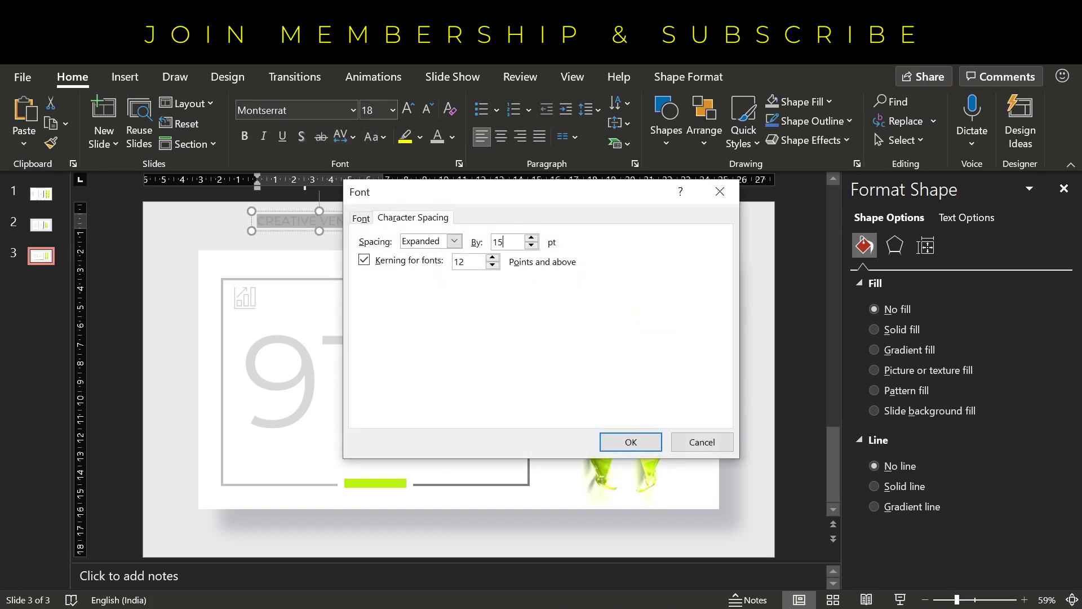
key("Return")
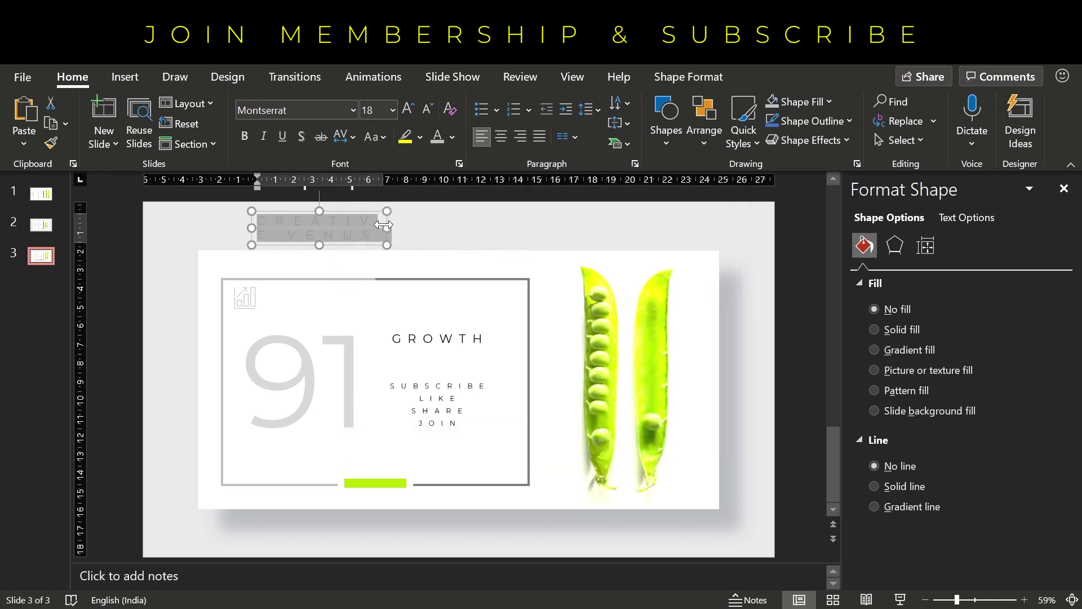
Step: Widen the title box, centre the text, and enlarge it to 60 pt
left_click_drag(387, 228, 653, 227)
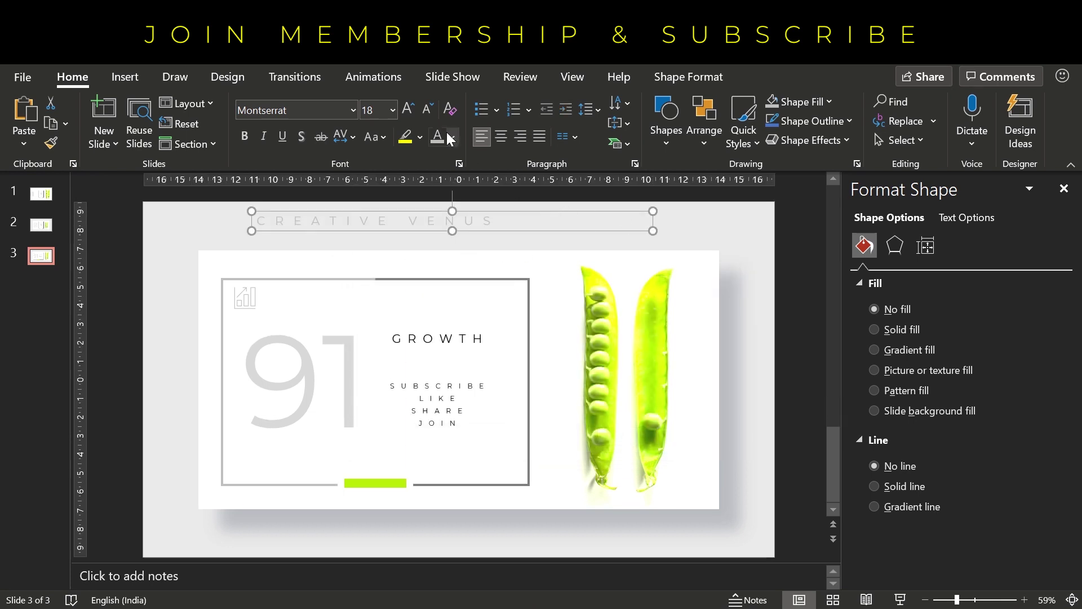
left_click(501, 138)
double_click(407, 108)
left_click(407, 108)
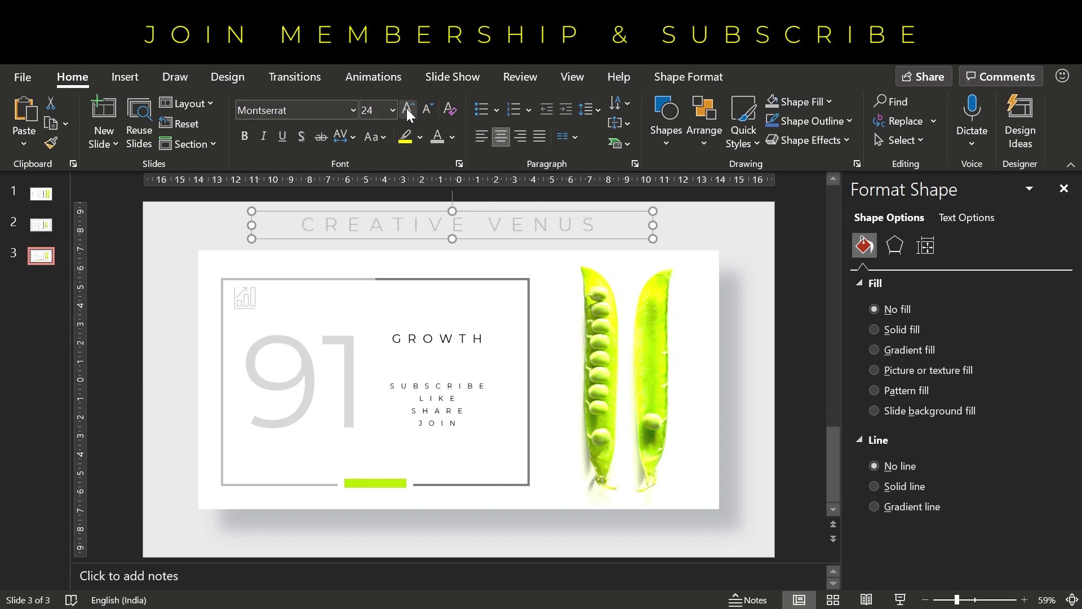
double_click(407, 108)
double_click(407, 109)
double_click(407, 108)
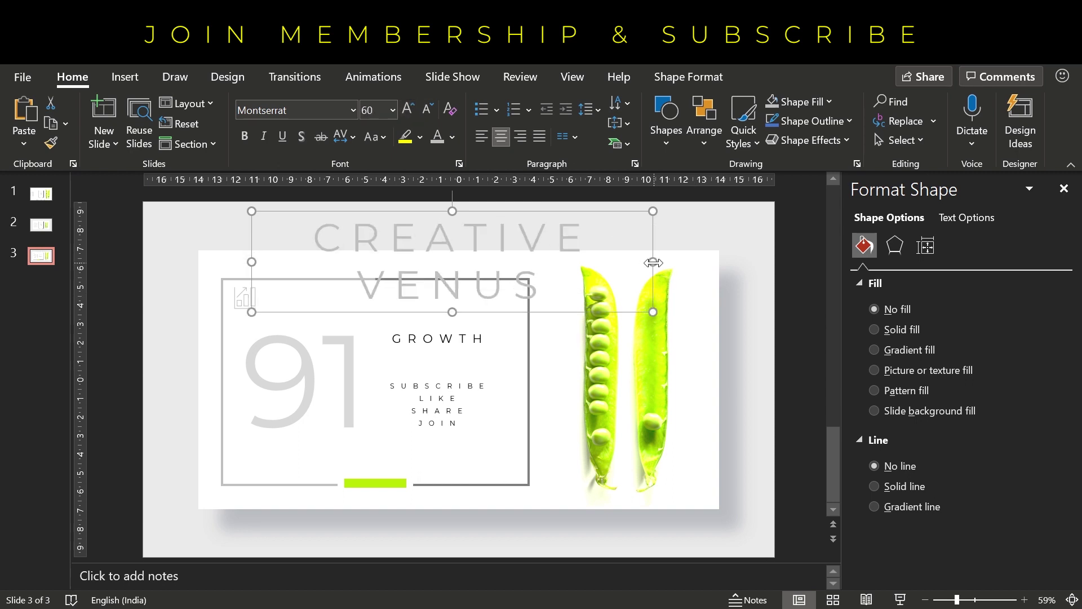
Step: Widen the title to one line, centre it over the card, and send it behind the card
left_click_drag(653, 262, 787, 248)
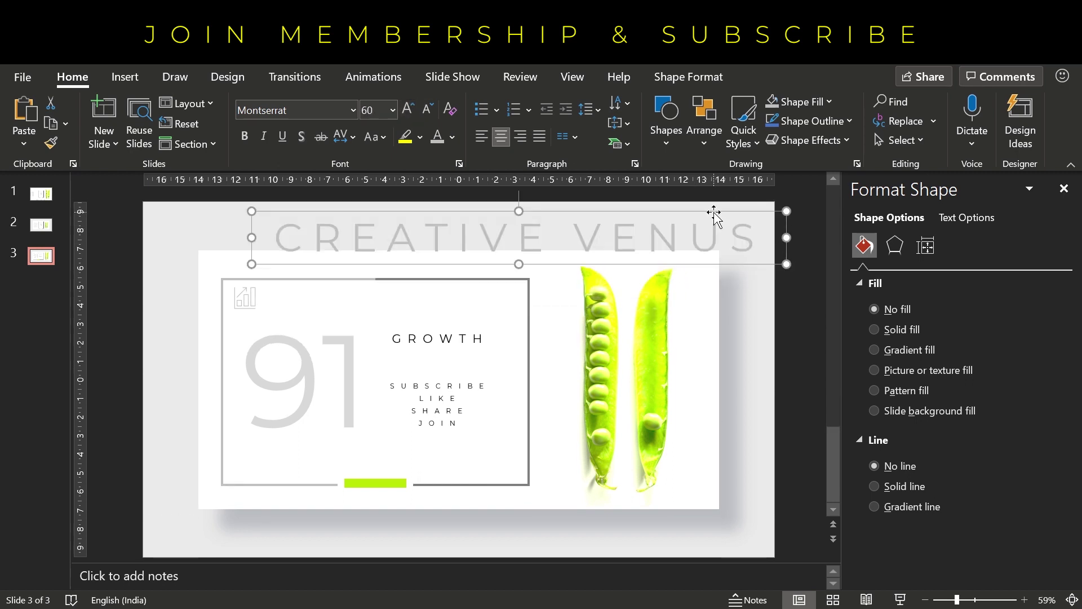
left_click_drag(716, 215, 644, 223)
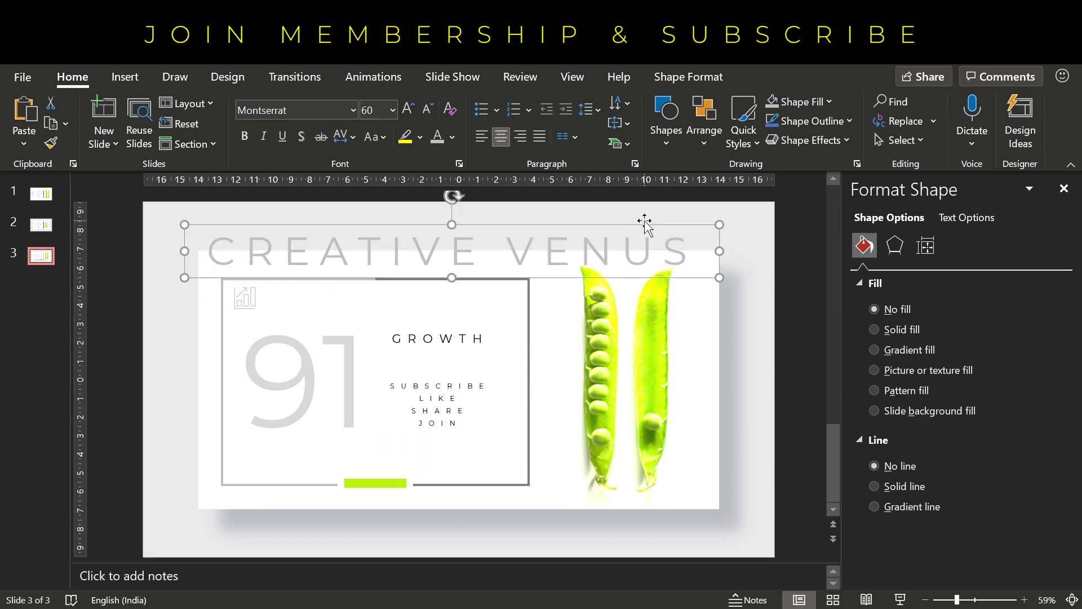
right_click(643, 222)
left_click(719, 334)
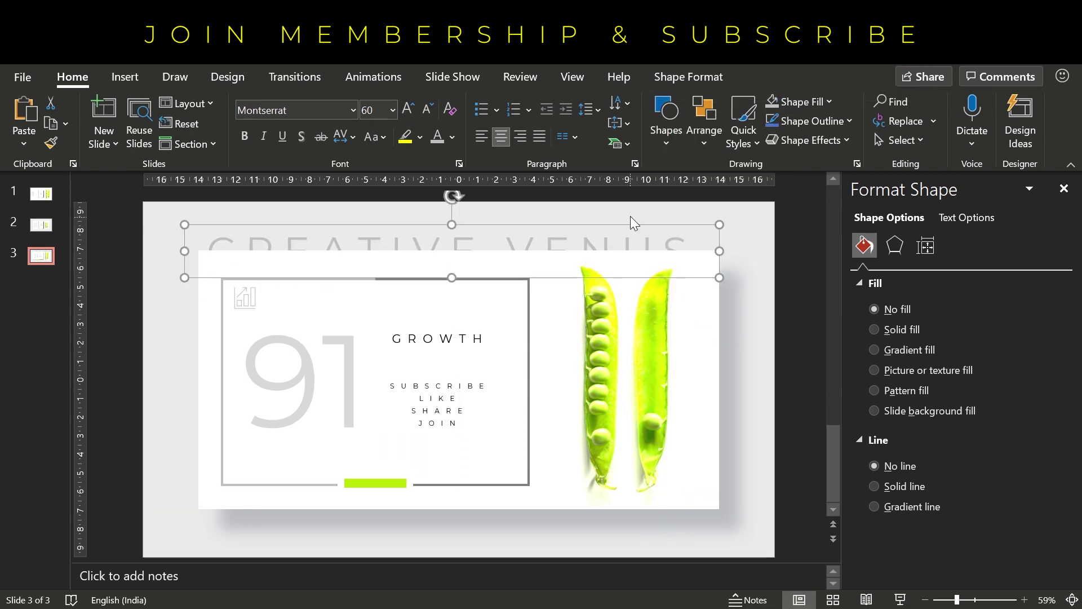
Step: Move the CREATIVE VENUS text below the card and shrink it to 28 pt
left_click_drag(612, 229, 619, 502)
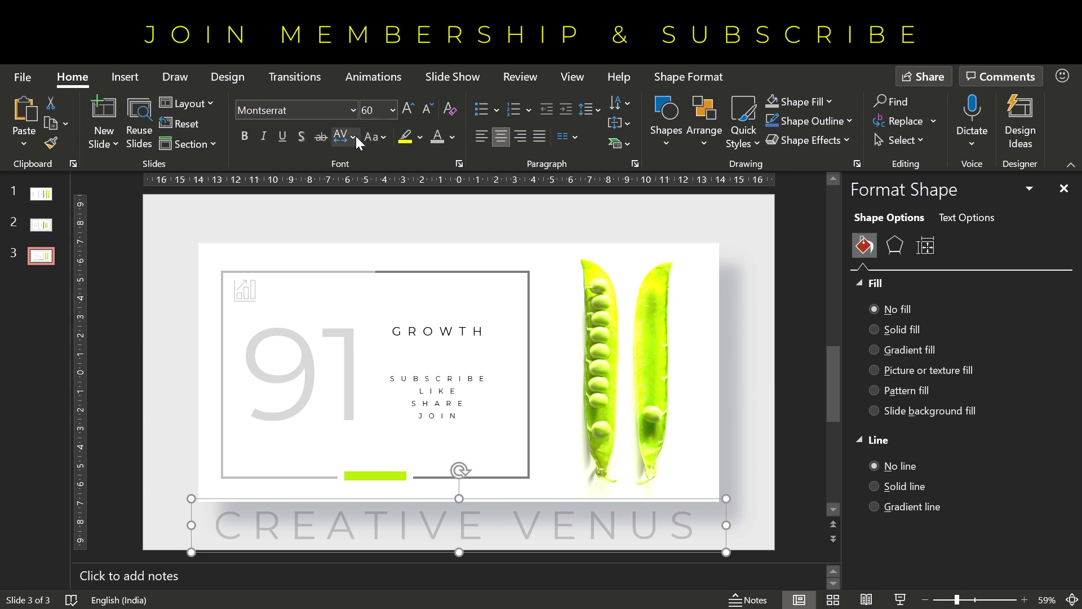
left_click(424, 108)
left_click(424, 108)
left_click(424, 108)
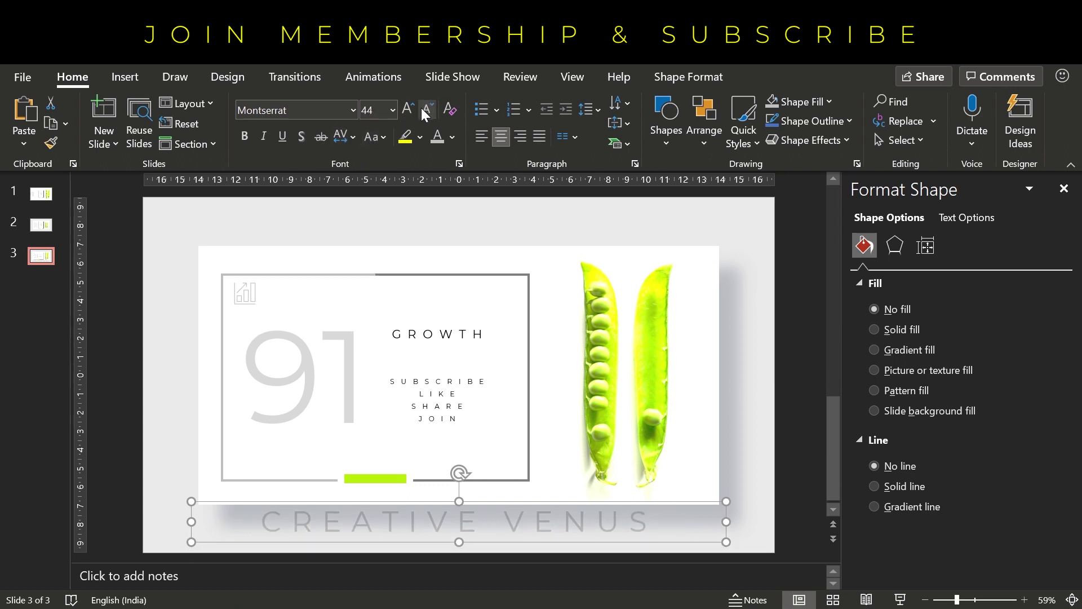
left_click(424, 108)
left_click(424, 108)
left_click(424, 108)
left_click(424, 109)
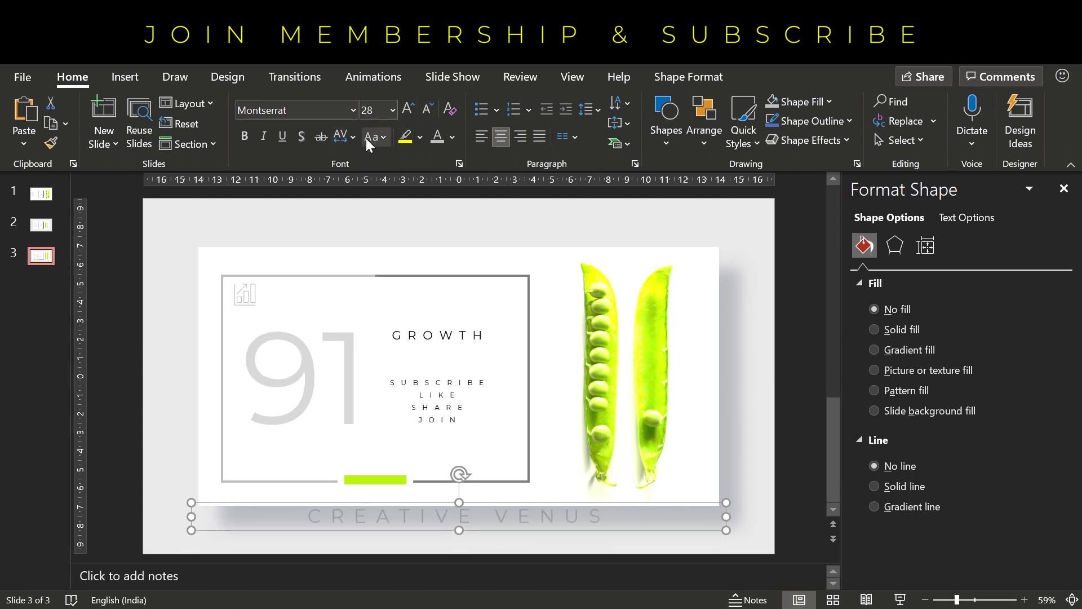
Step: Set the branding text's character spacing to 20 pt
left_click(351, 138)
left_click(389, 277)
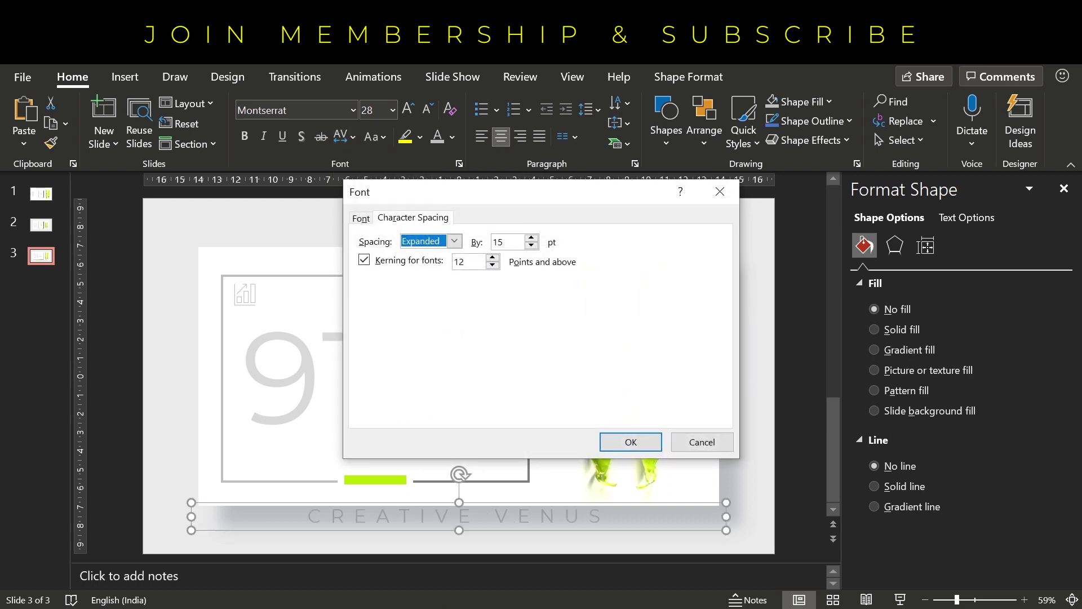
key("Tab")
type("20")
key("Return")
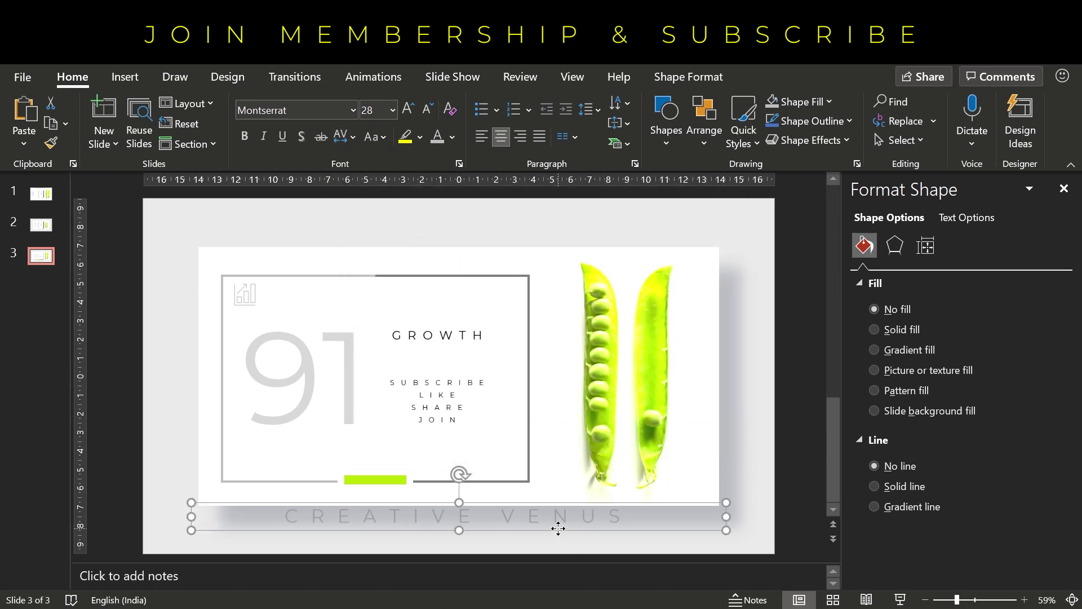
Step: Shrink the branding to 14 pt, colour it gray, and centre it just beneath the card
left_click_drag(558, 529, 558, 546)
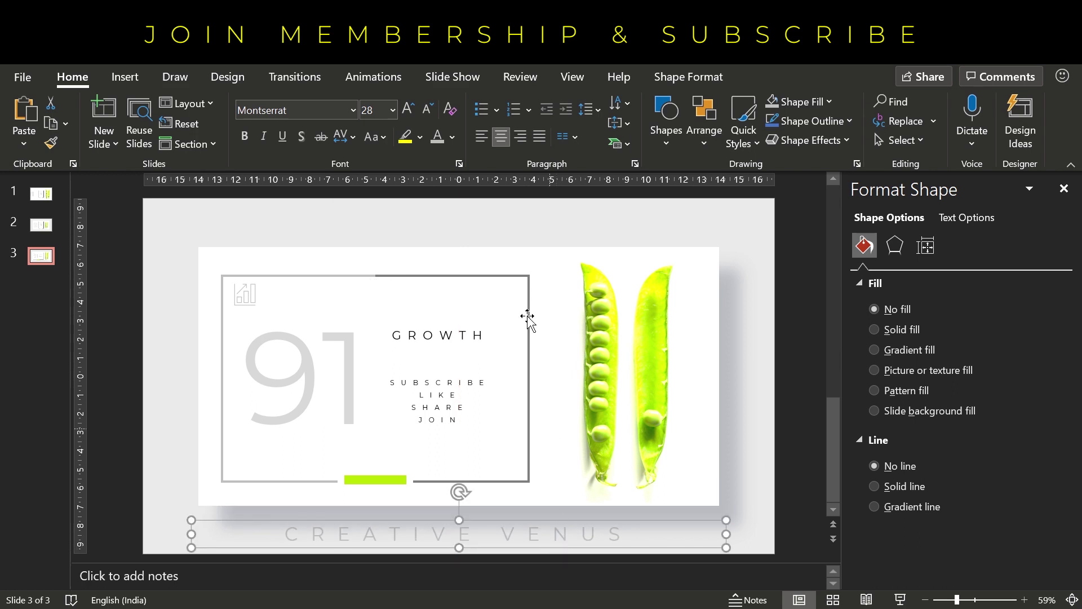
left_click(426, 110)
left_click(426, 111)
left_click(426, 110)
left_click(426, 111)
left_click(426, 111)
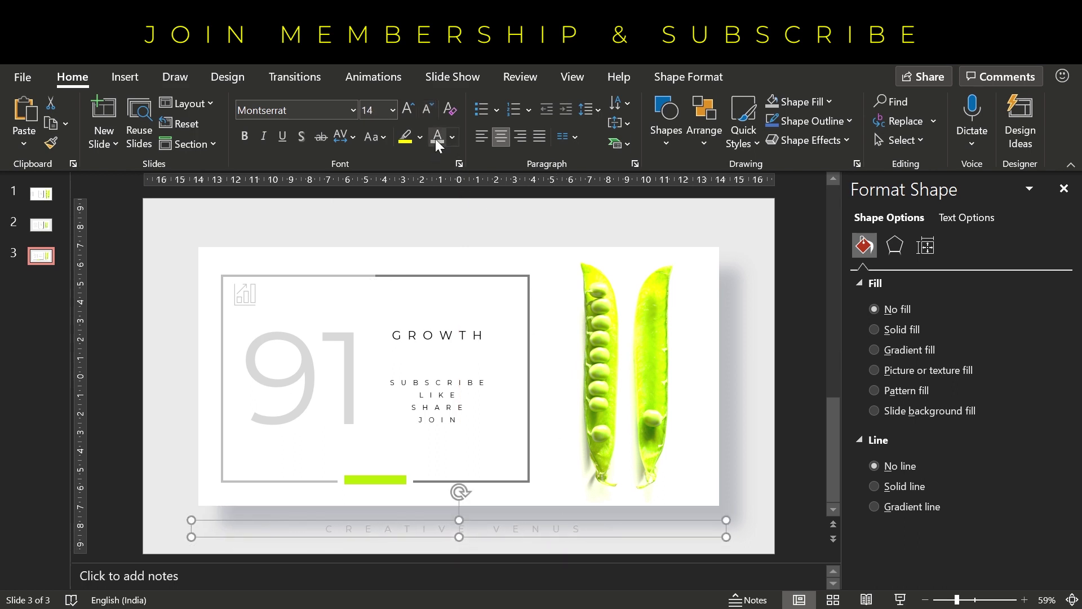
left_click(452, 137)
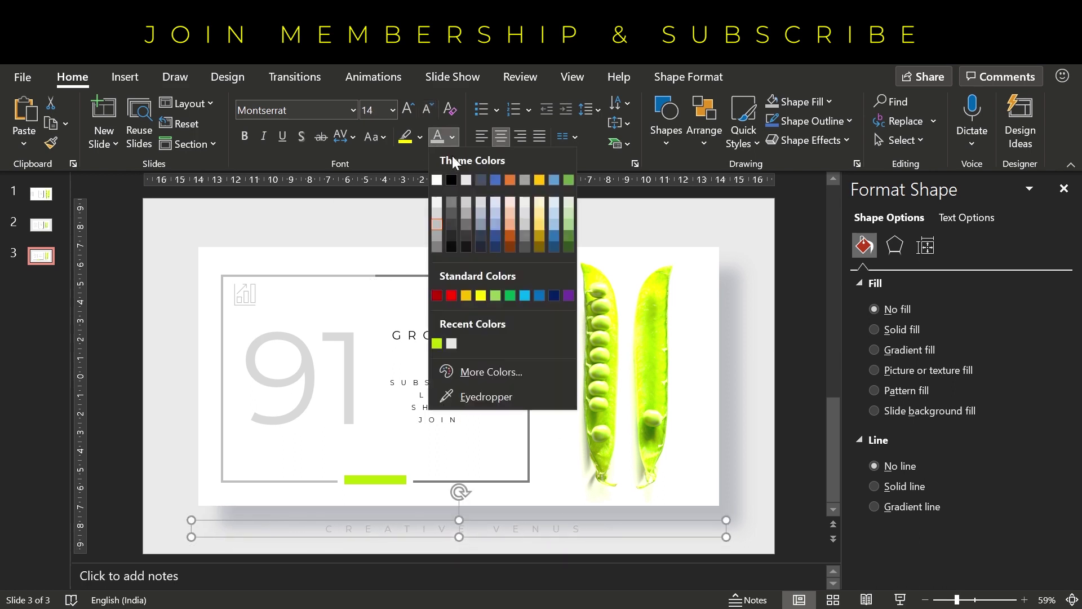
left_click(438, 233)
left_click_drag(527, 536, 525, 542)
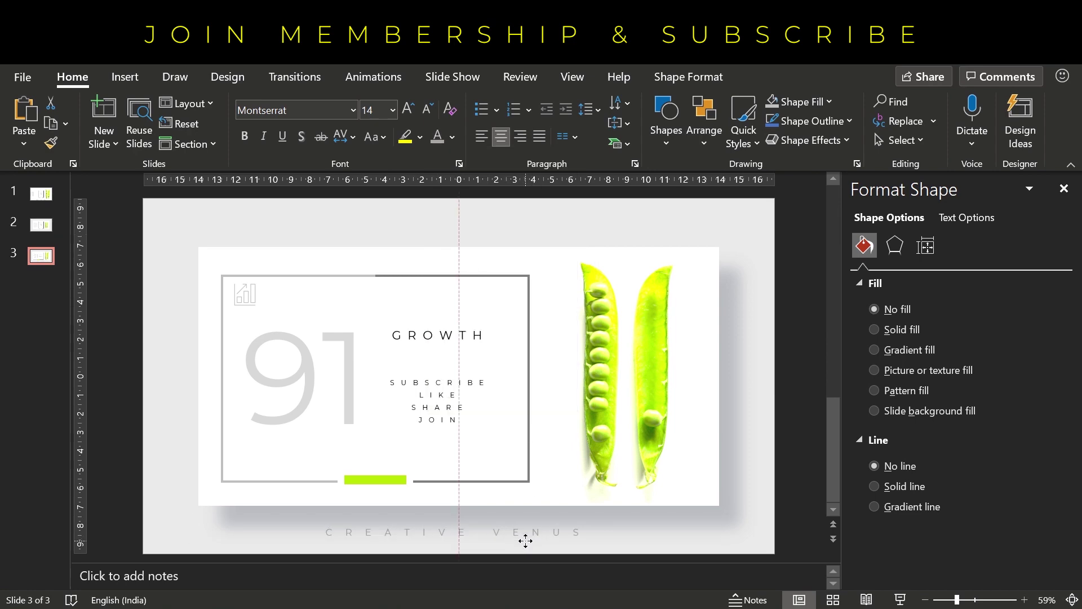